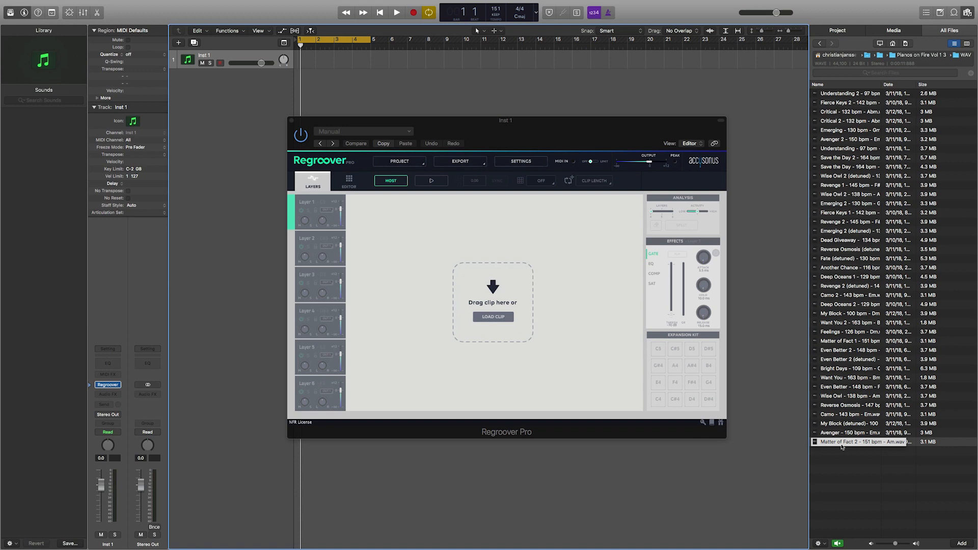
Step: Load Matter of Fact 2 - 151 bpm - Am.wav into Regroover and turn off its tempo sync
drag(843, 446, 531, 329)
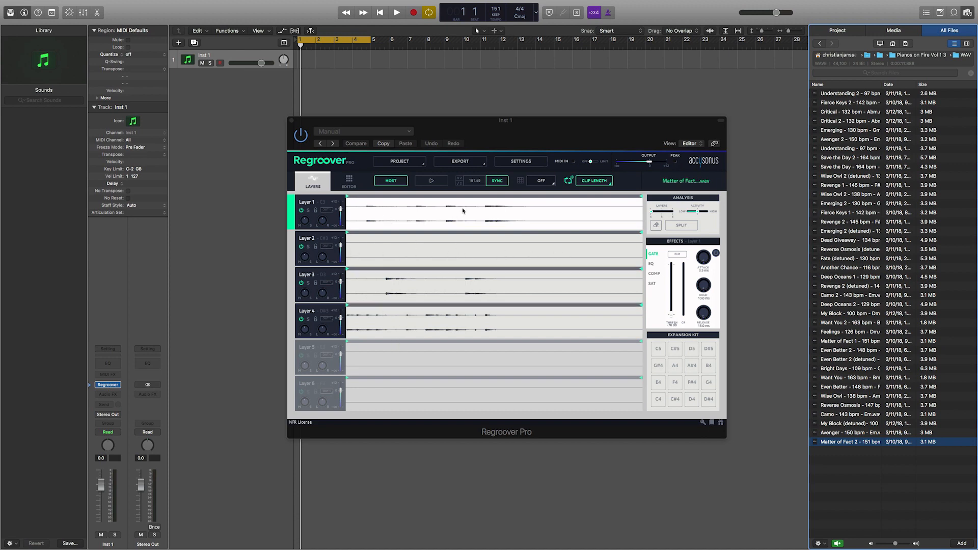
click(498, 183)
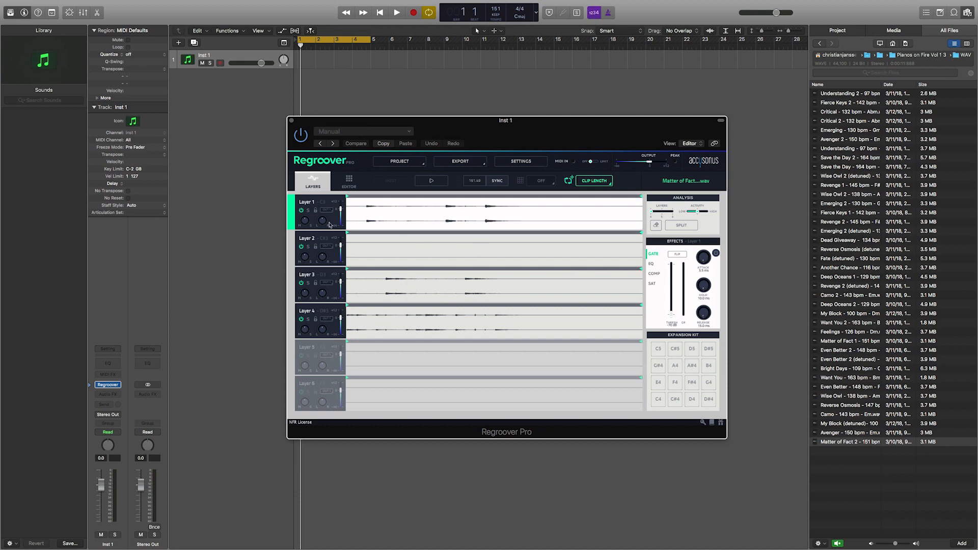
Step: Play Layer 1 in solo and preview the original Matter of Fact 2 piano file for comparison
click(308, 211)
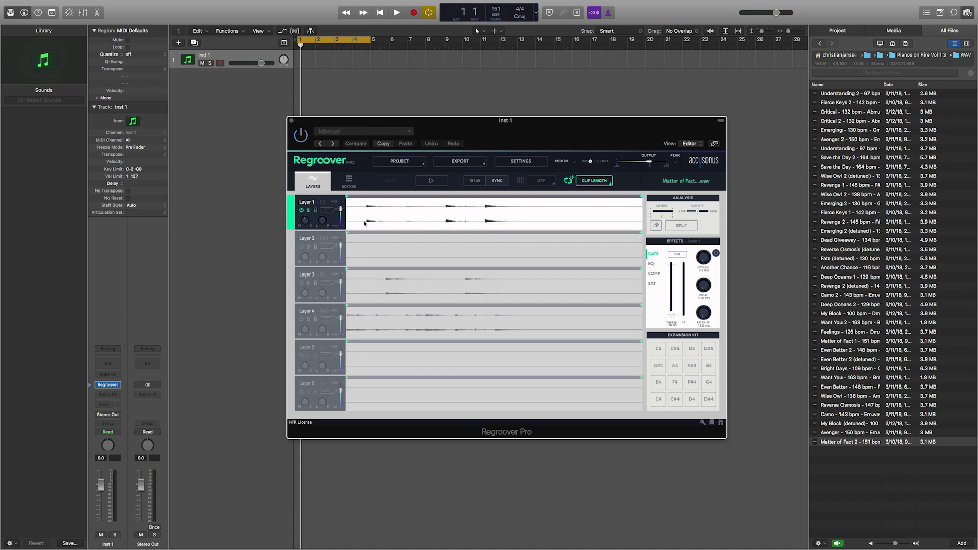
click(431, 181)
click(844, 442)
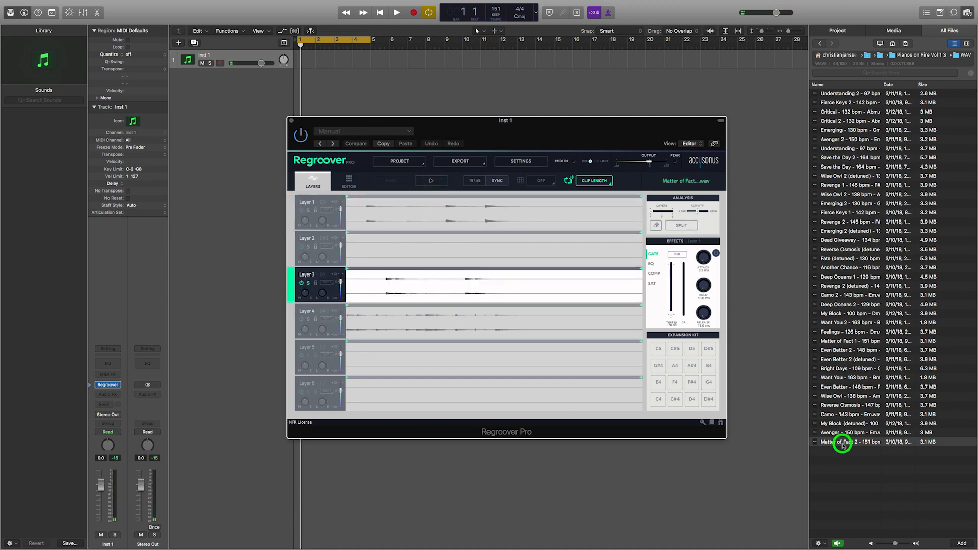
click(843, 443)
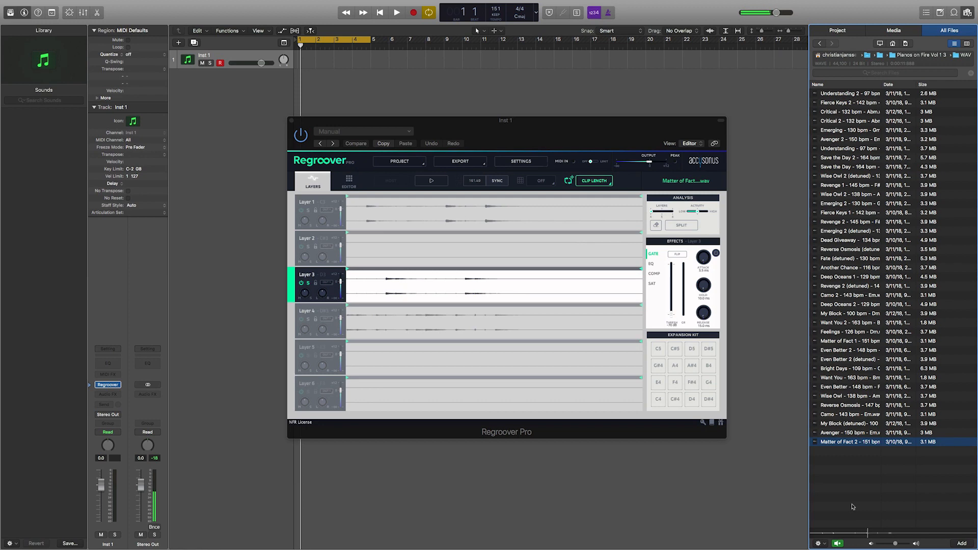
click(755, 439)
Step: Audition Layer 3 in solo, starting and stopping its playback several times
click(308, 283)
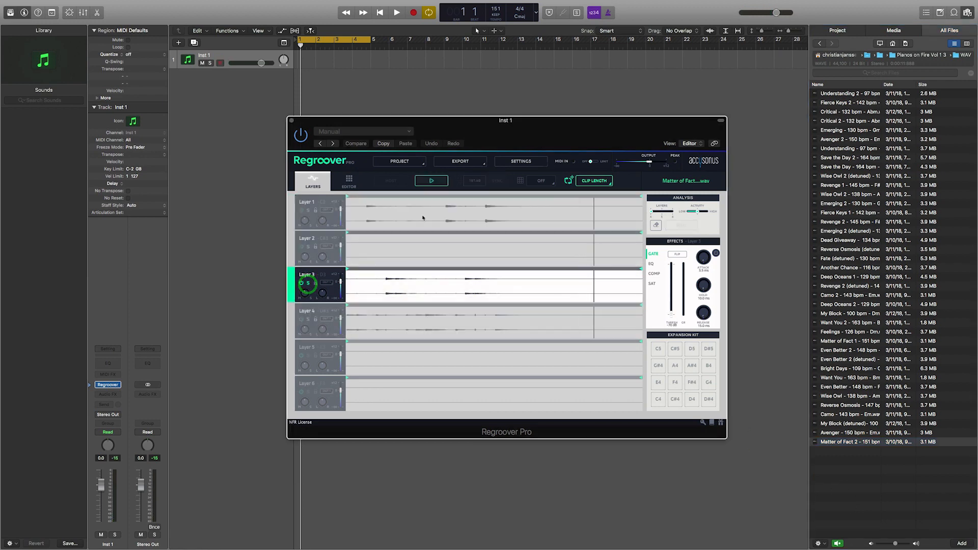
click(429, 181)
click(430, 181)
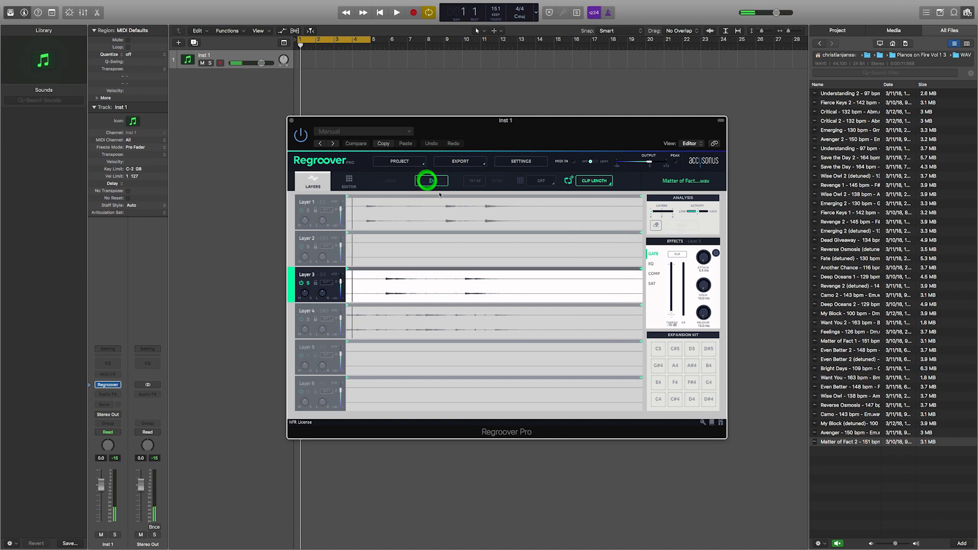
click(426, 181)
click(427, 181)
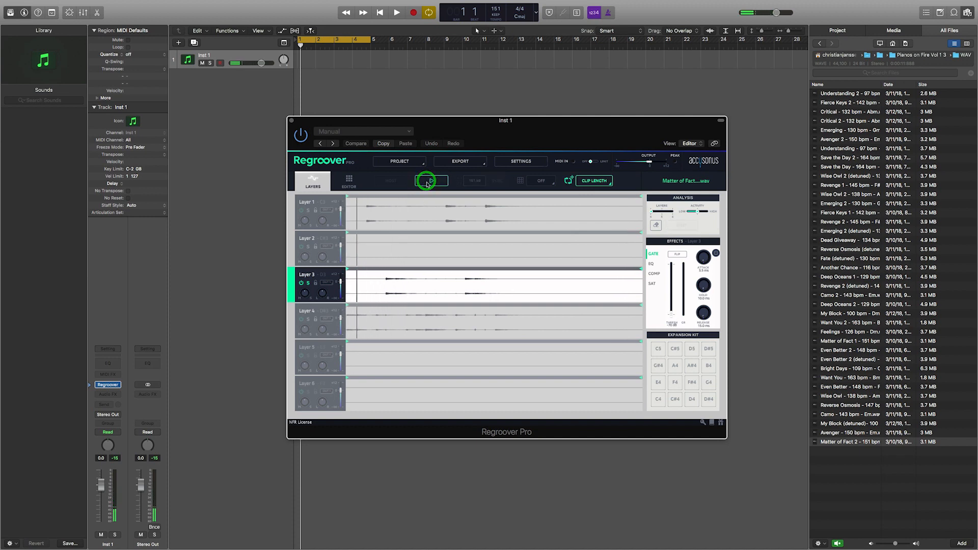
click(427, 182)
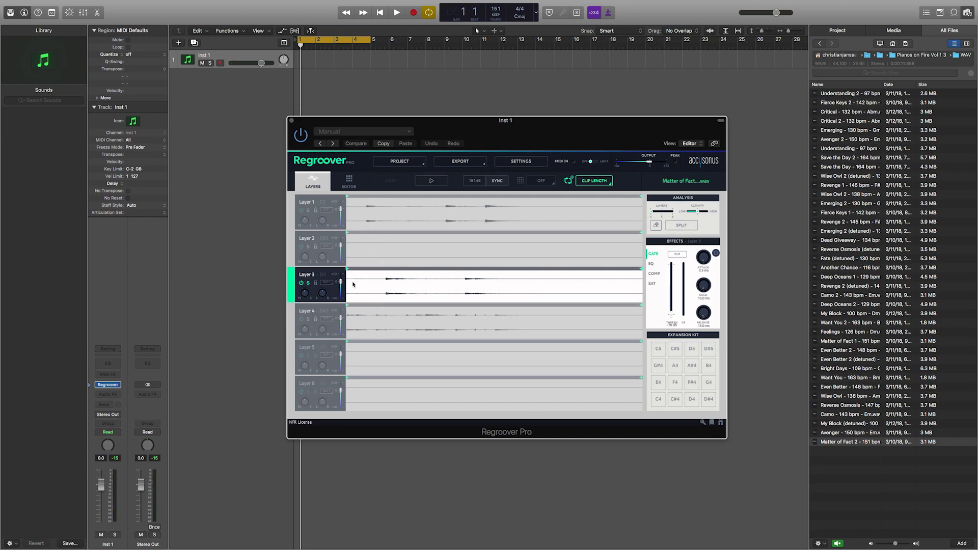
click(431, 182)
click(432, 181)
click(433, 182)
Step: Select the opening of Layer 3 up to its first hit and place it at bar 1 on a new audio track
click(359, 283)
drag(356, 284, 386, 287)
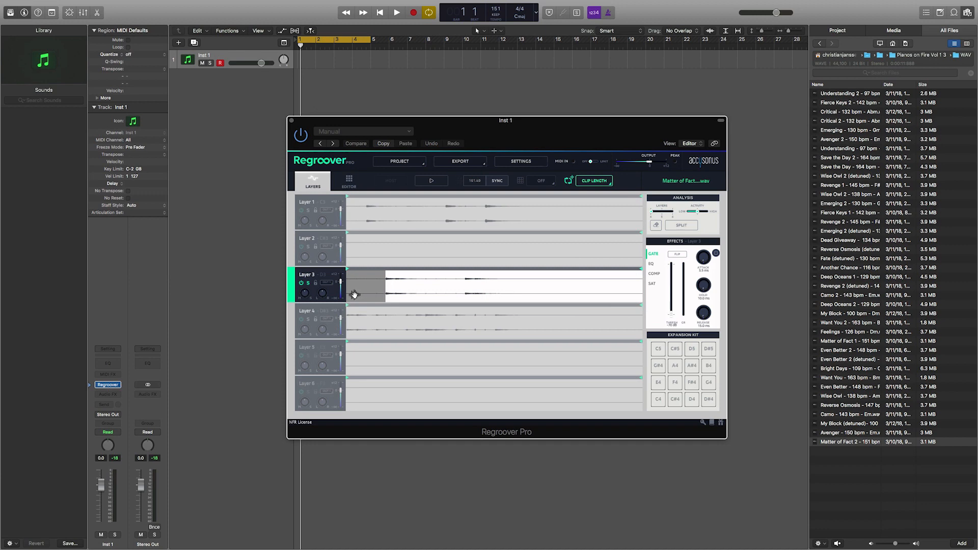
drag(355, 294, 290, 80)
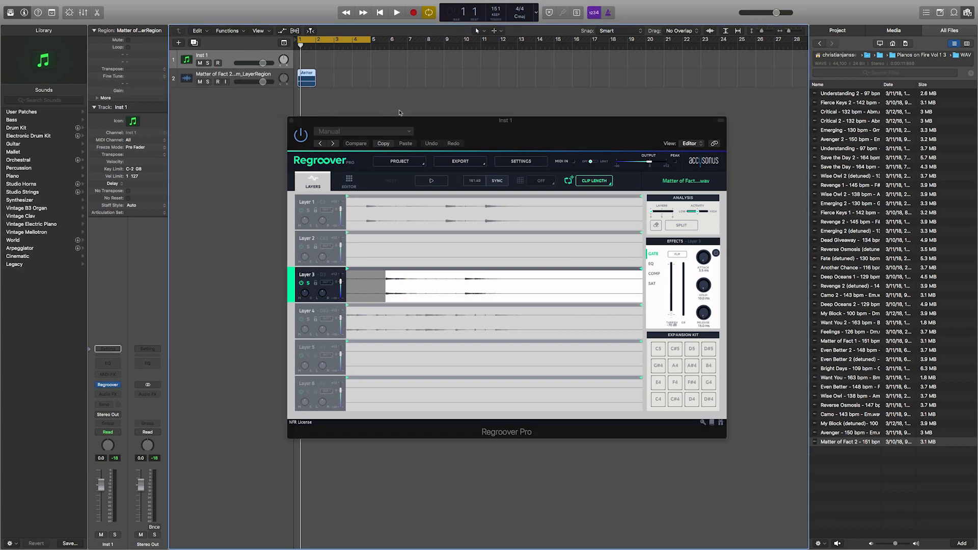
Step: Play the extracted layer region from the start of the project
click(289, 47)
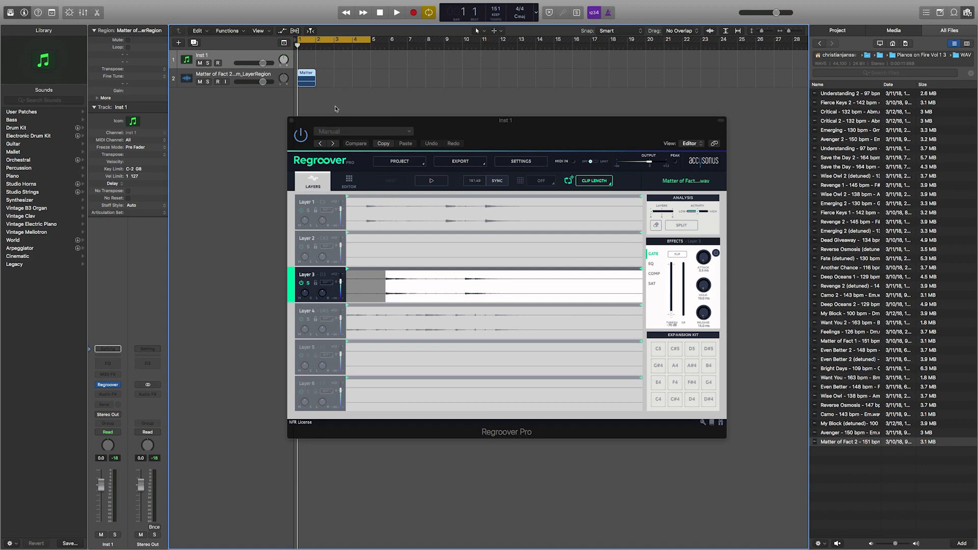
click(397, 13)
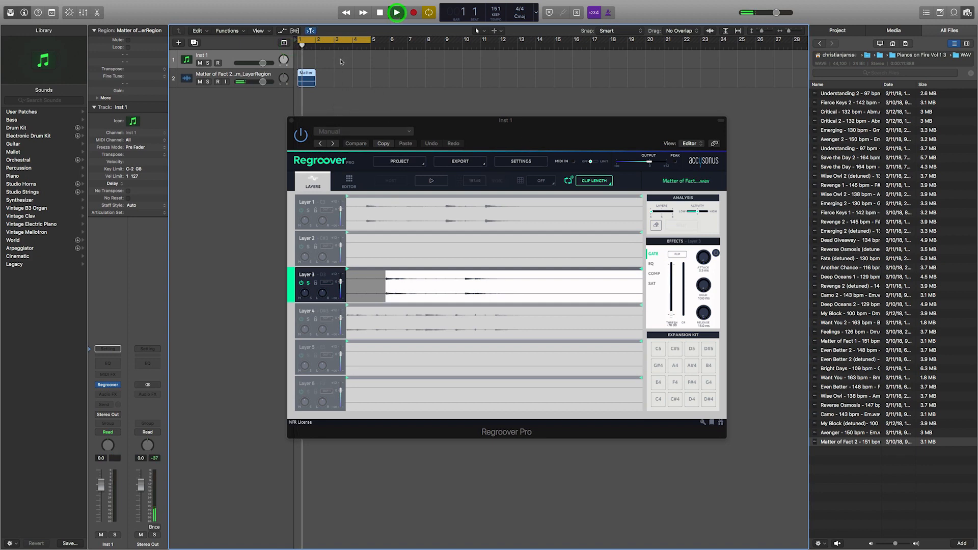
click(380, 12)
Step: Bounce the extracted layer region in place to a new track with Normalize set to On
right_click(308, 81)
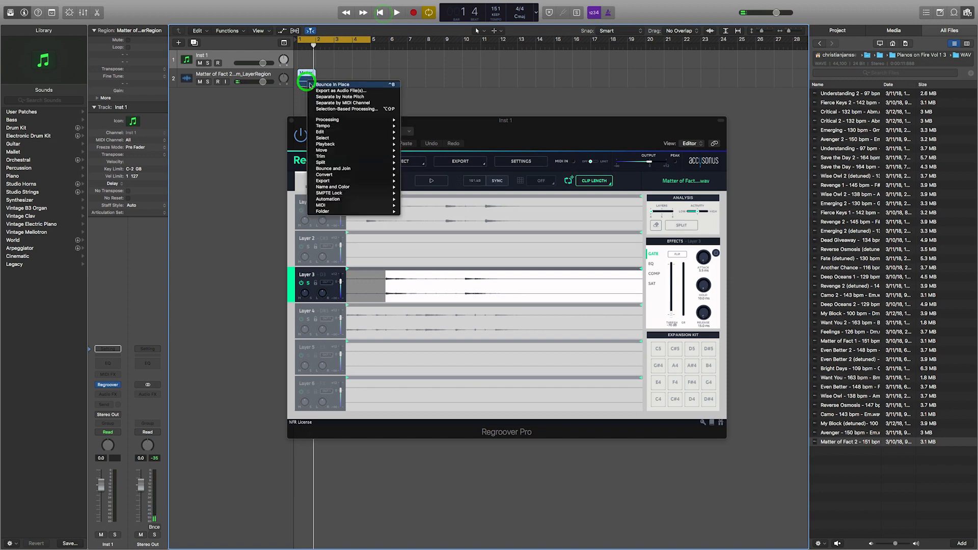
click(324, 85)
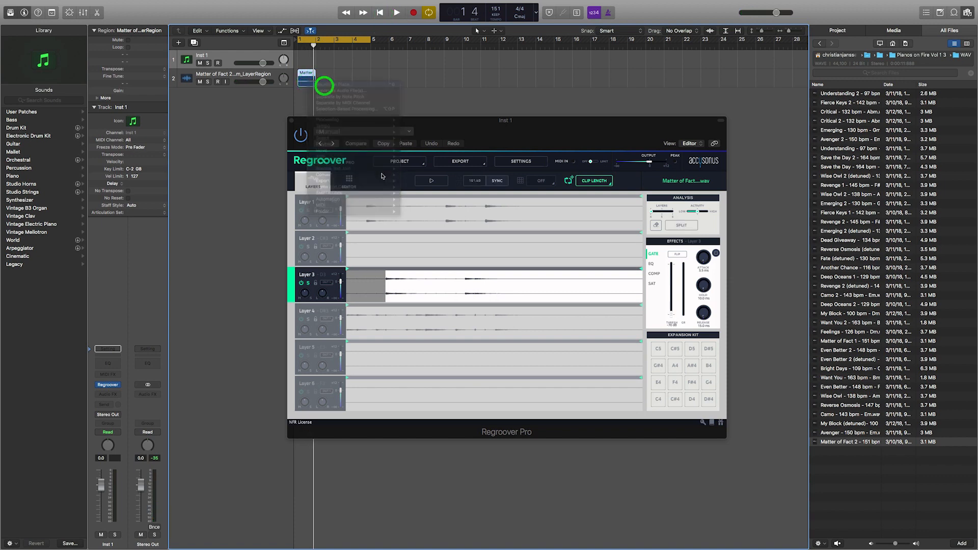
click(467, 123)
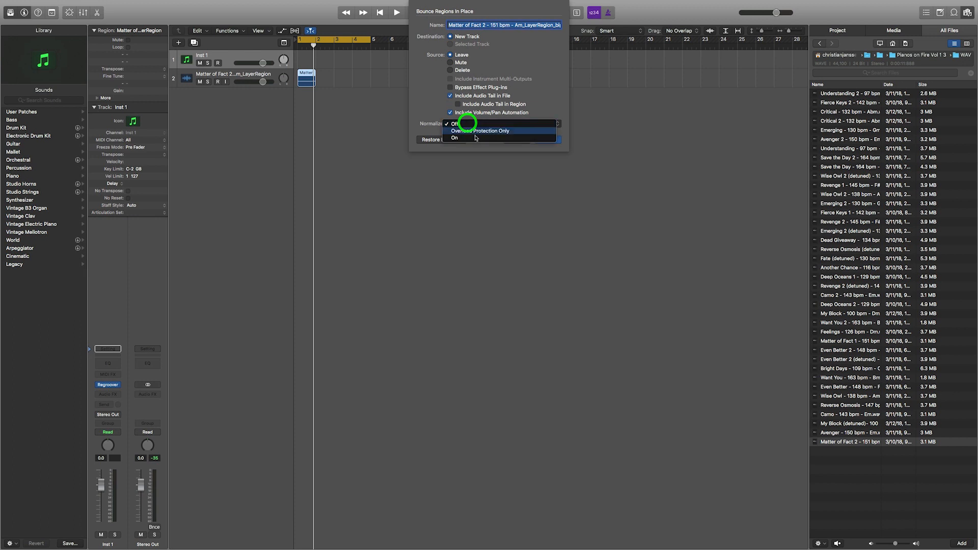
click(473, 131)
click(472, 123)
click(471, 124)
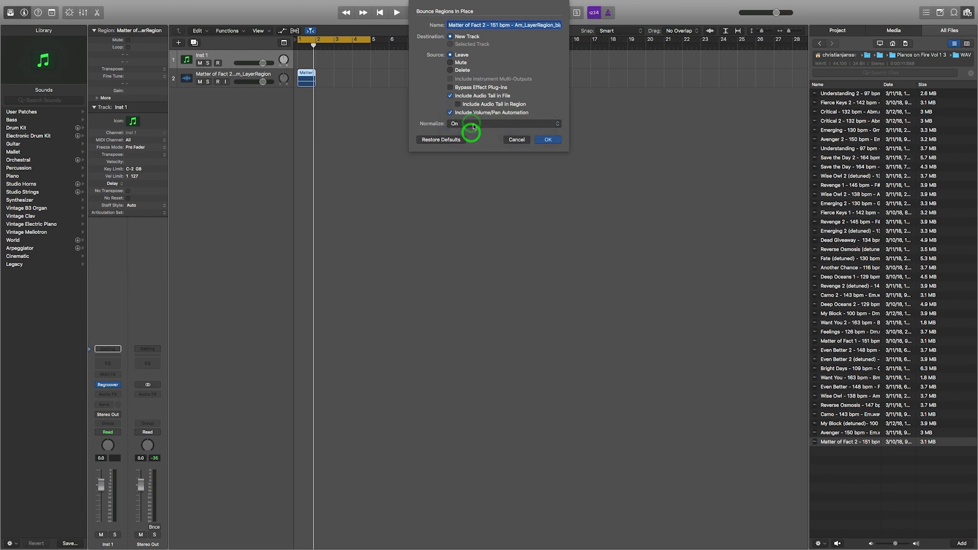
click(548, 139)
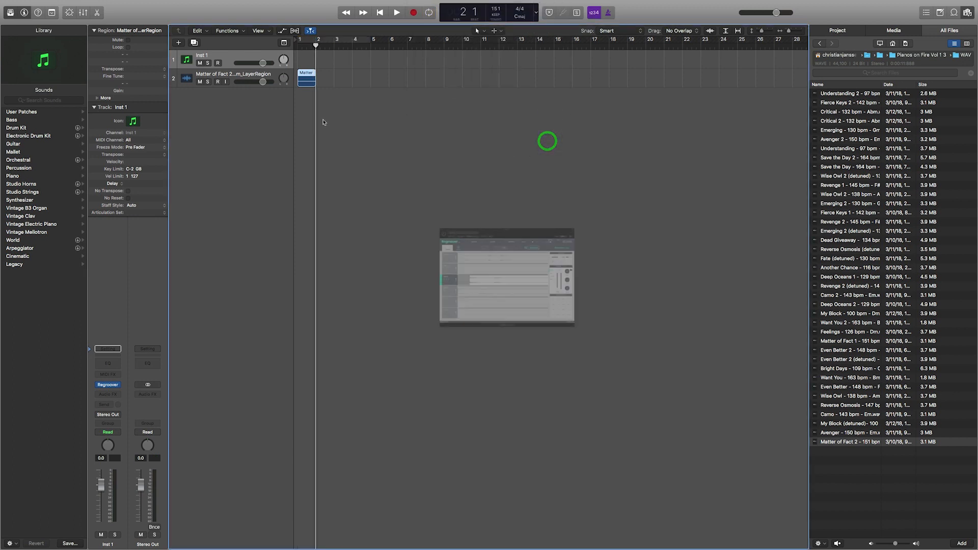
Step: Mute the unbounced layer region's track and lower the bounced track's volume while playing it back
click(200, 82)
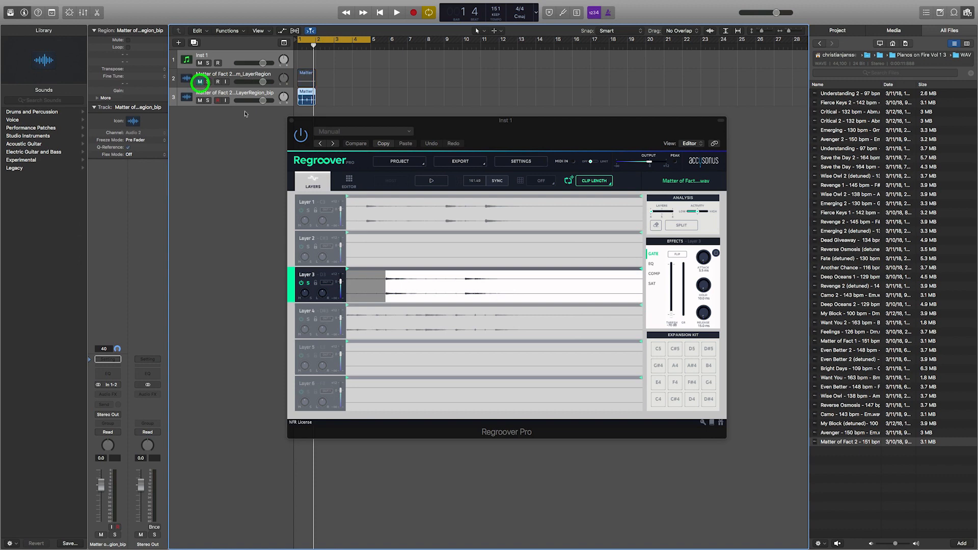
key(space)
mouse_move(264, 102)
mouse_down()
mouse_move(232, 102)
mouse_move(250, 102)
mouse_up()
key(space)
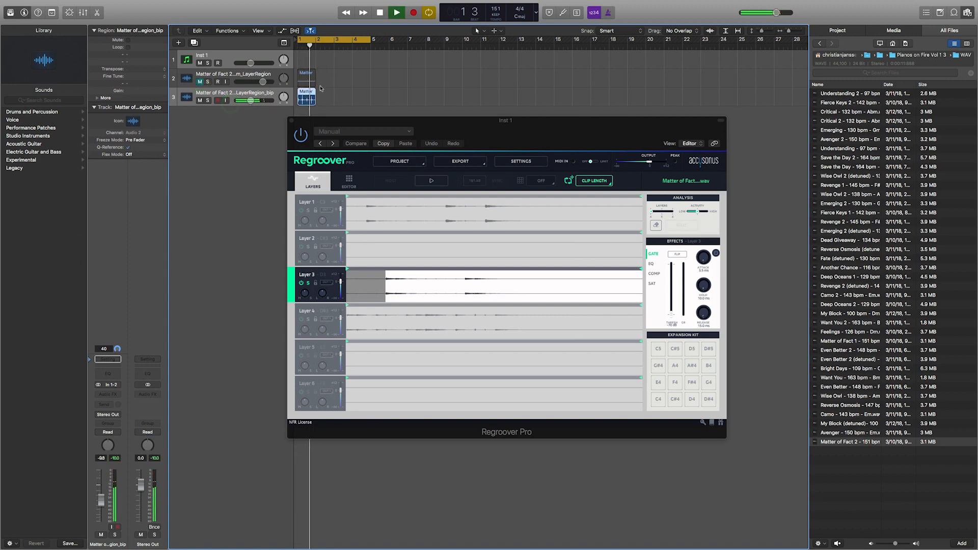
key(space)
Step: Loop the bounced region up to bar 5 and set its track volume to -13.2 dB during playback
click(334, 76)
drag(316, 91, 368, 92)
click(390, 76)
key(space)
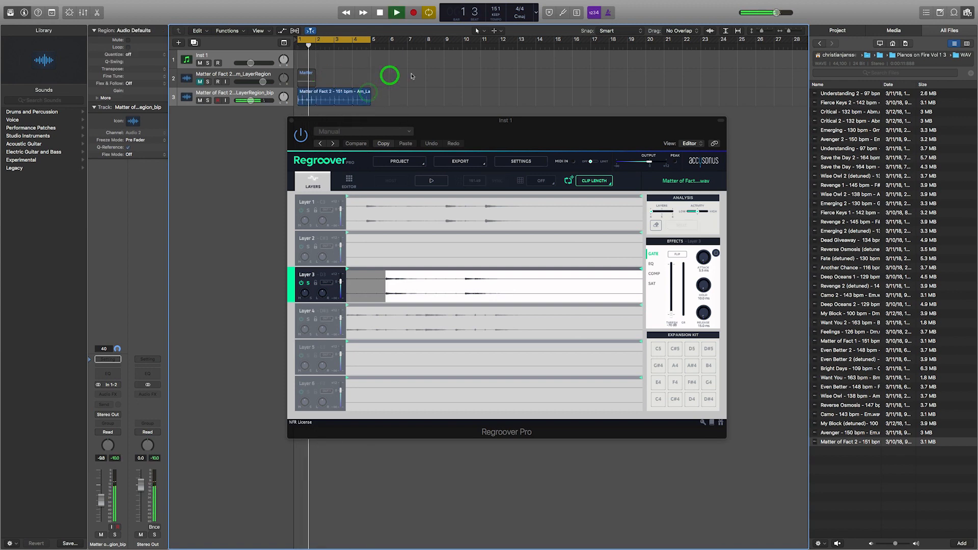
drag(253, 103, 241, 102)
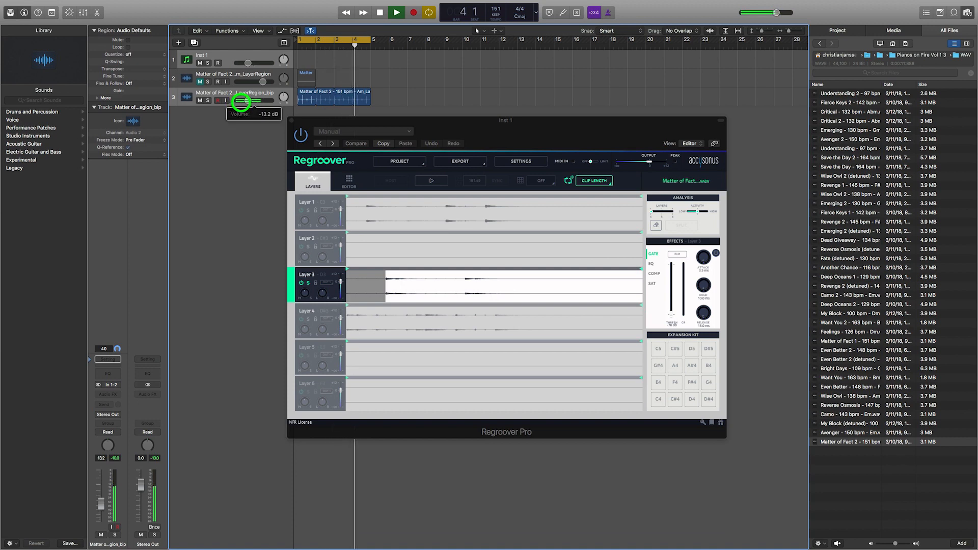
click(243, 106)
Step: Raise the Inst 1 track's volume and mute the bounced track
click(243, 53)
drag(253, 62, 283, 60)
click(200, 100)
click(247, 144)
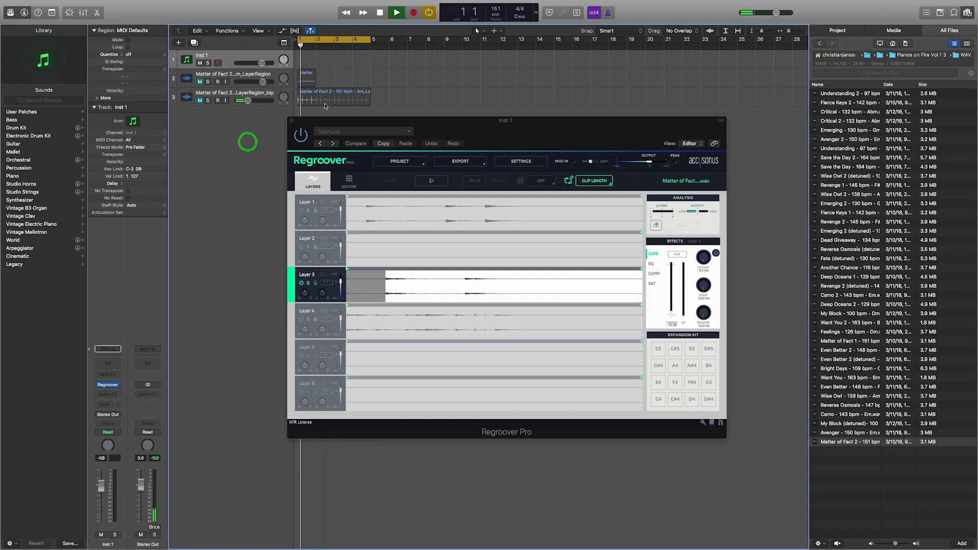
Step: Move the plug-in window off-centre, turn off the solo on Layer 3 and stop playback
drag(466, 132, 432, 119)
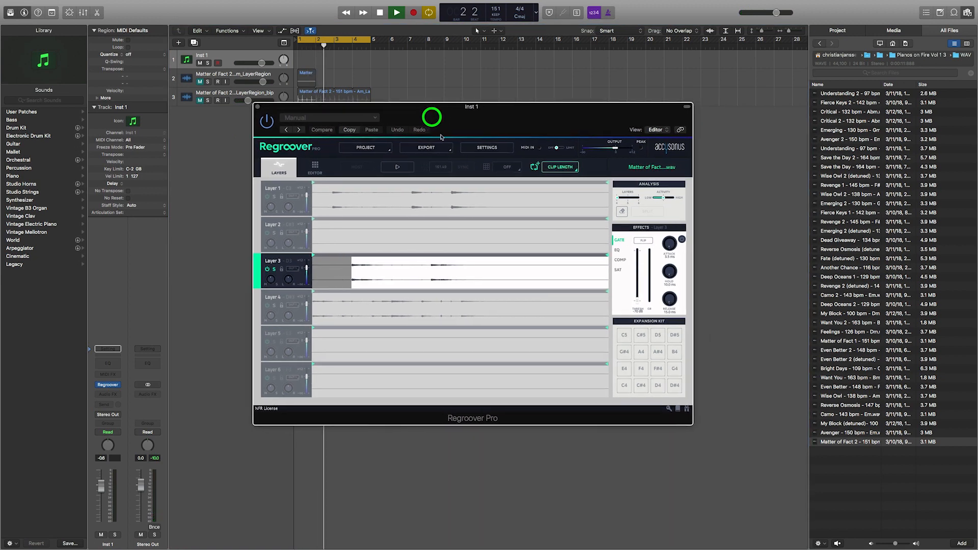
click(370, 271)
click(332, 202)
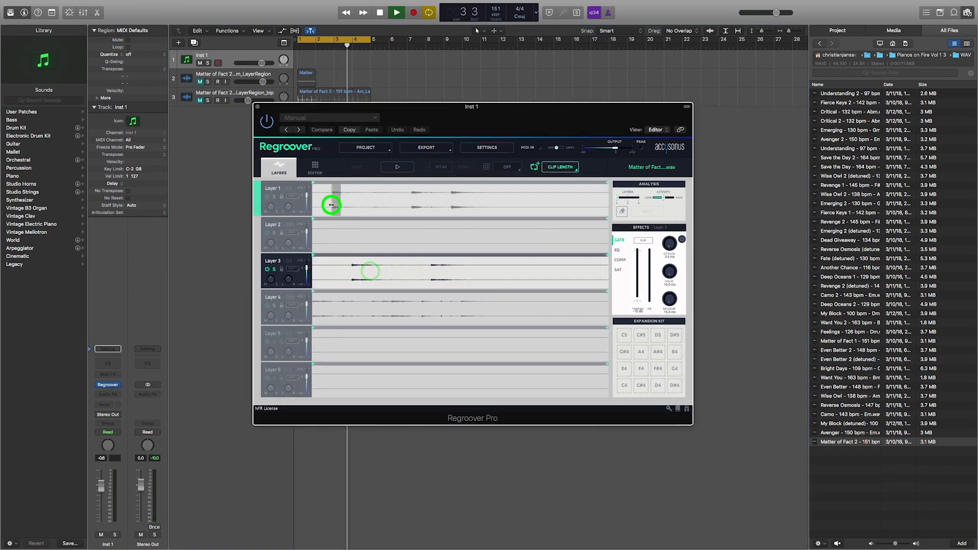
click(275, 271)
click(379, 12)
Step: Select the individual hits in Layer 1 and assign them to expansion kit pads C5, C#5 and D5
click(351, 201)
drag(337, 201, 354, 202)
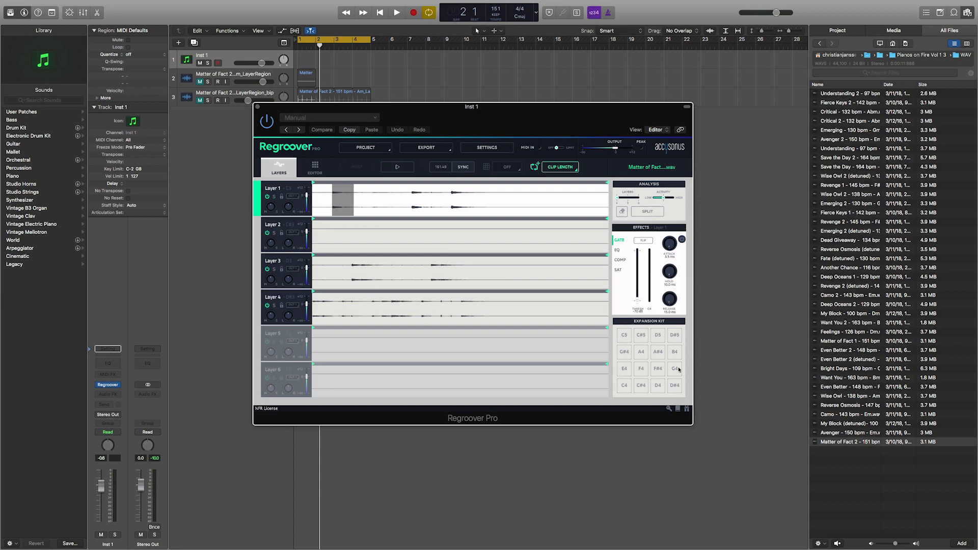
drag(332, 194, 624, 337)
drag(339, 197, 639, 337)
drag(418, 207, 641, 335)
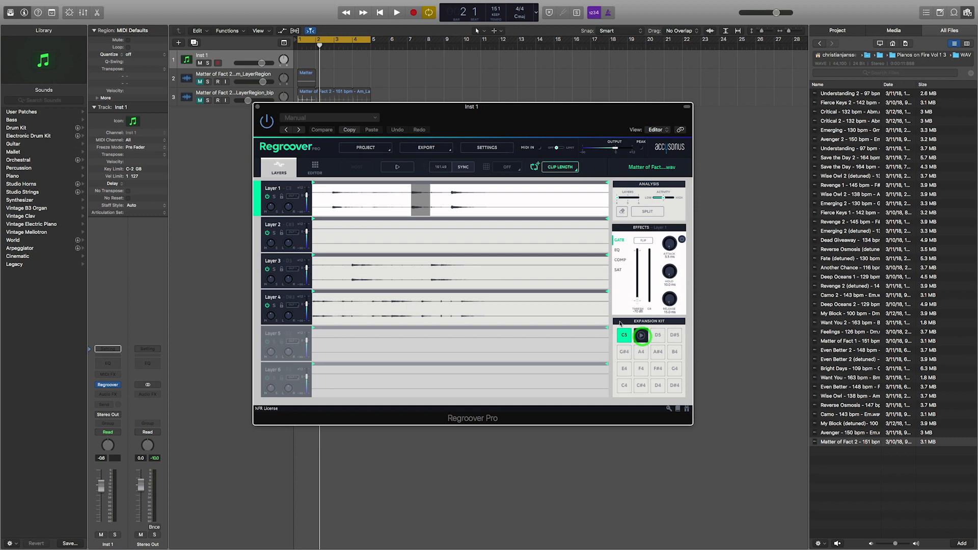
drag(418, 202, 660, 340)
Step: Assign the two Layer 3 hits to expansion kit pads D#5 and G#4
drag(358, 271, 675, 341)
drag(374, 275, 627, 356)
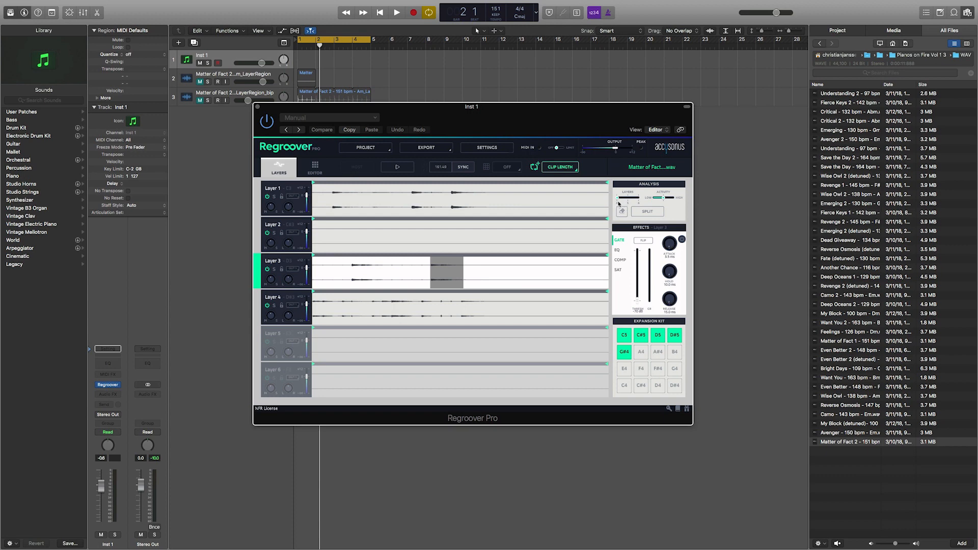
drag(618, 200, 637, 198)
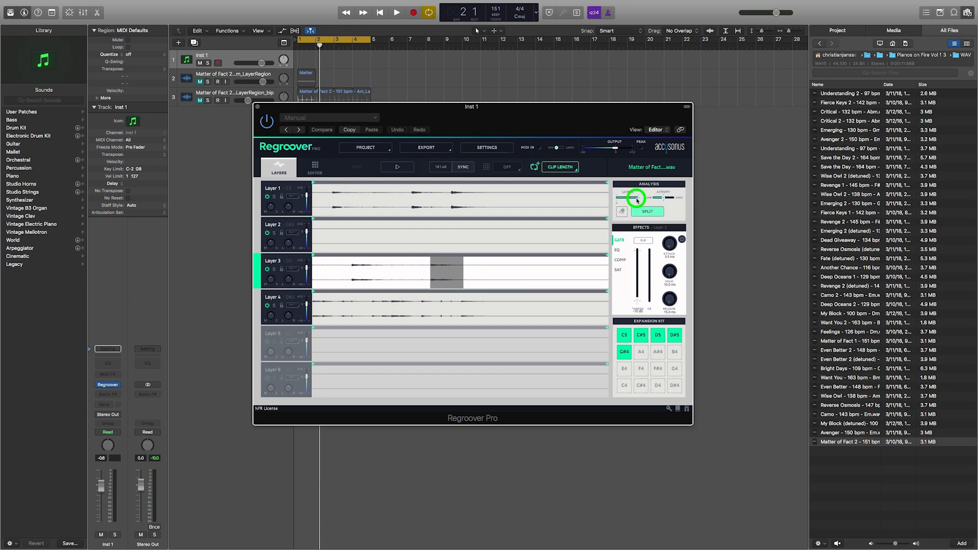
click(332, 297)
click(647, 210)
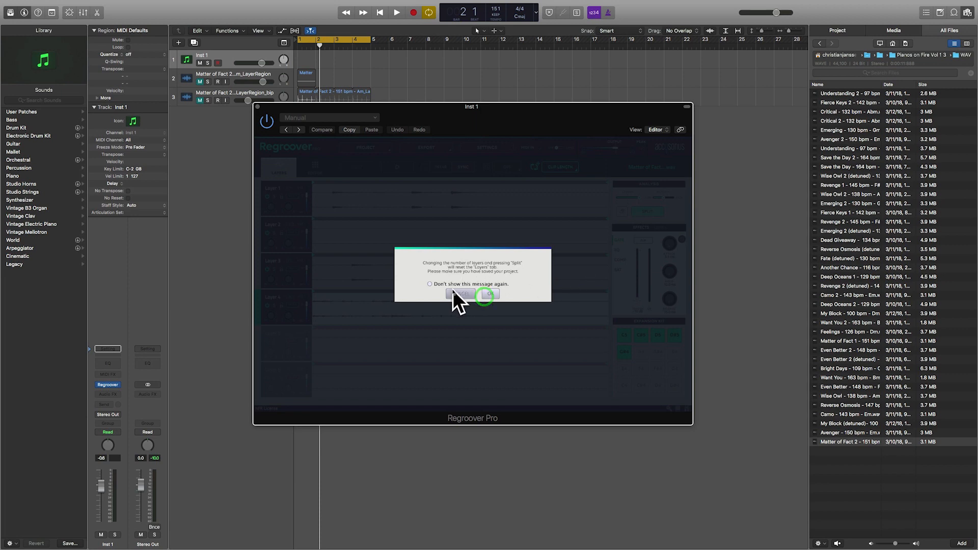
click(454, 292)
drag(639, 197, 612, 199)
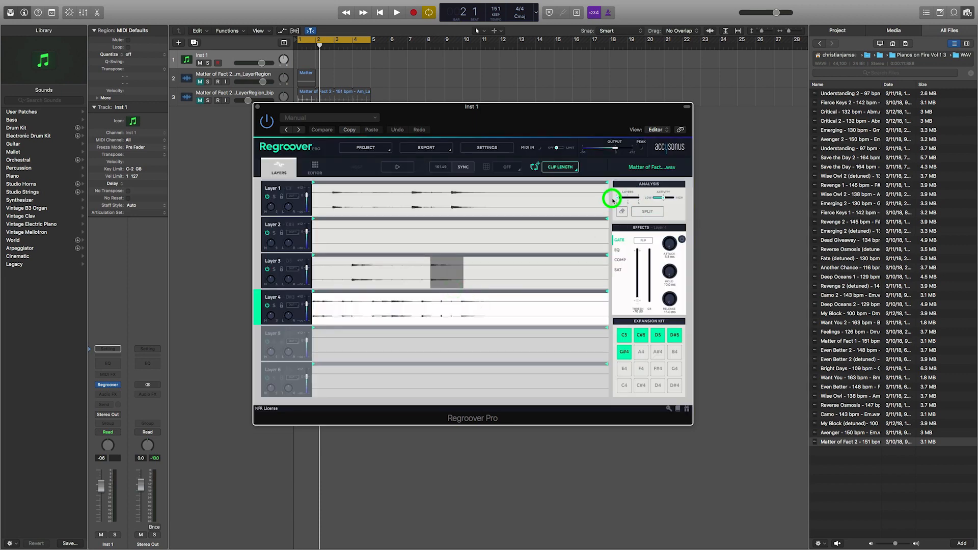
Step: Look through the EQ, compressor and saturation effects of Layer 4 and return to the gate
click(675, 213)
click(619, 252)
click(620, 260)
click(621, 271)
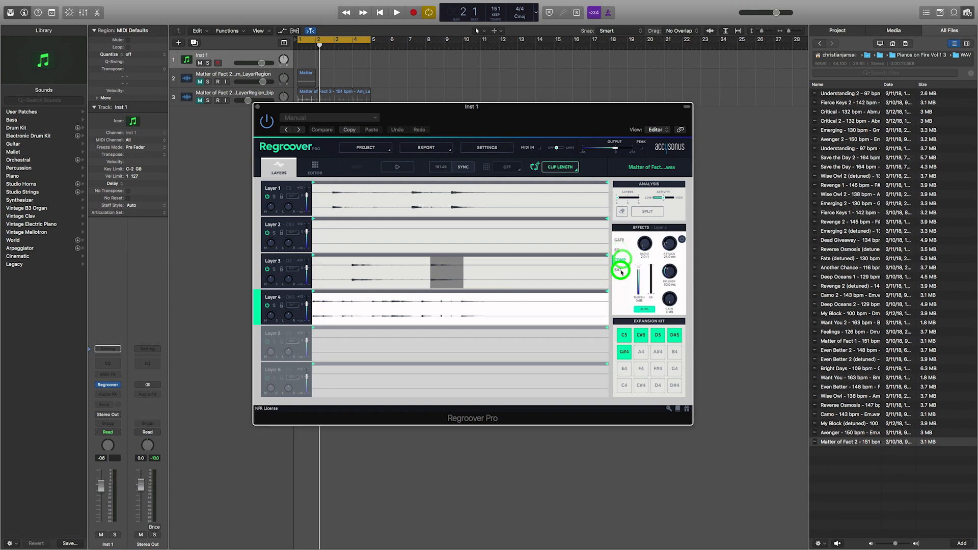
click(619, 240)
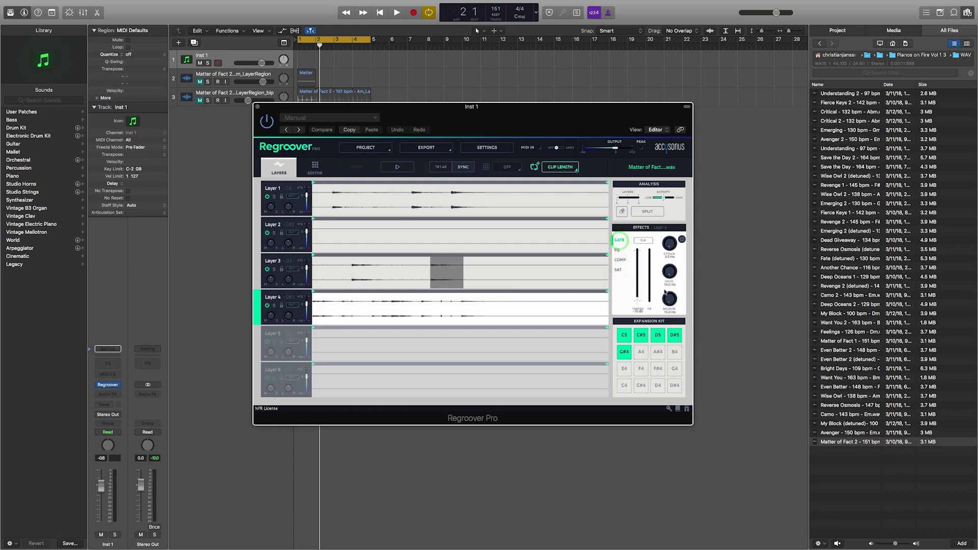
Step: Select two slices of Layer 4 and assign them to expansion kit pads A4 and A#4
click(354, 310)
click(331, 304)
double_click(332, 305)
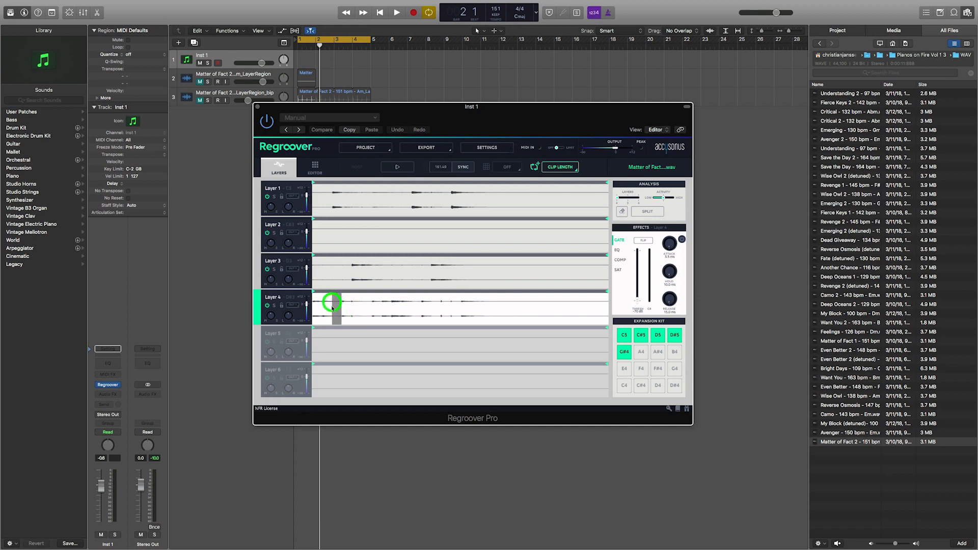
double_click(318, 308)
drag(322, 309, 643, 358)
drag(326, 315, 659, 356)
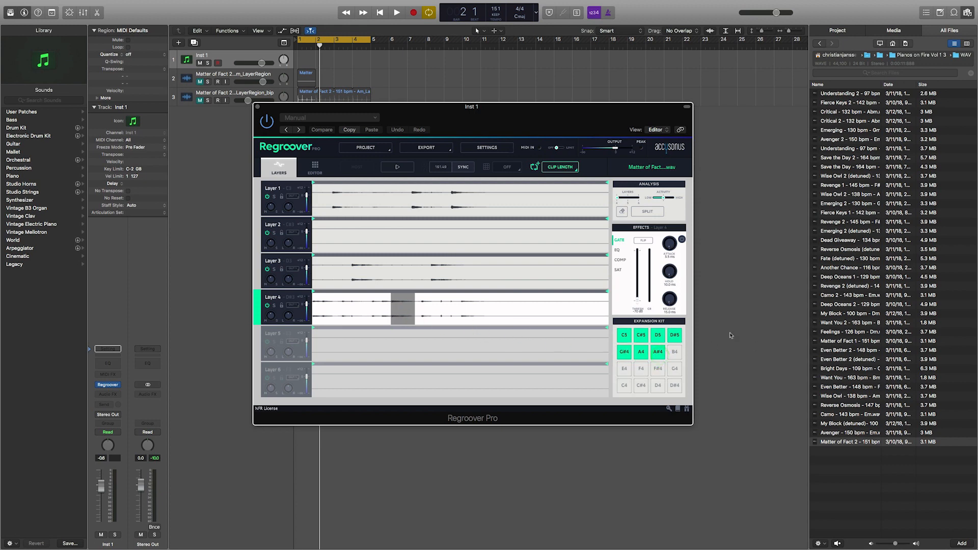
Step: Audition the C5 pad, open the pad editor and trim the start and end of its sample
click(623, 335)
click(626, 337)
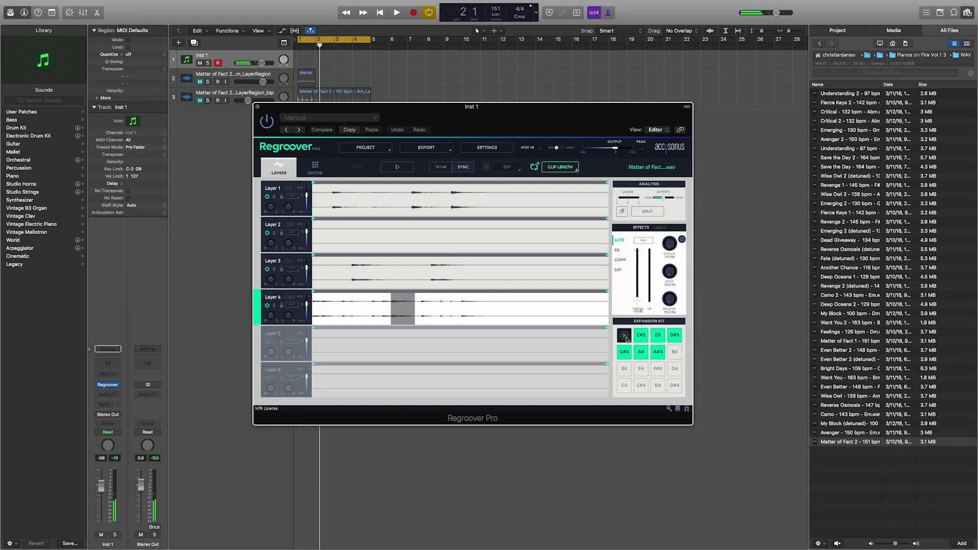
click(315, 167)
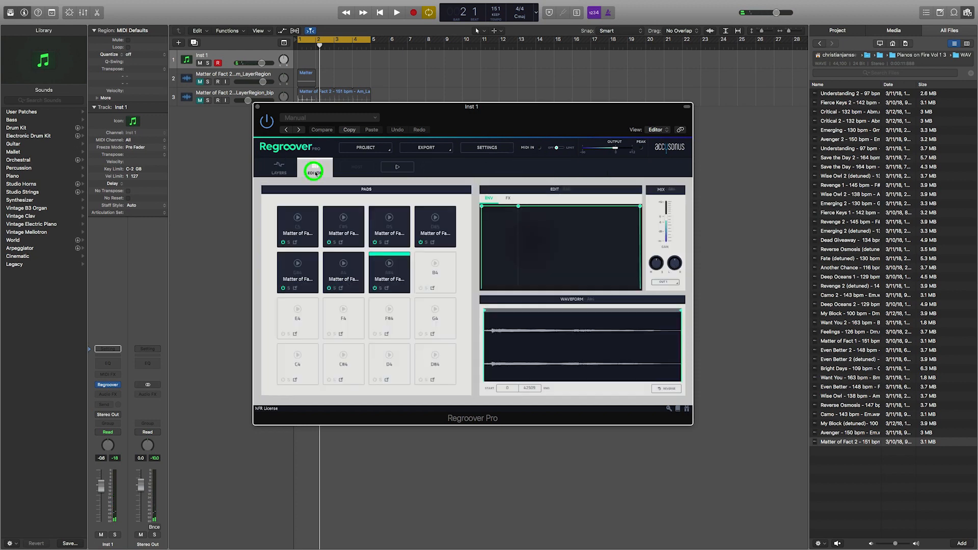
click(305, 222)
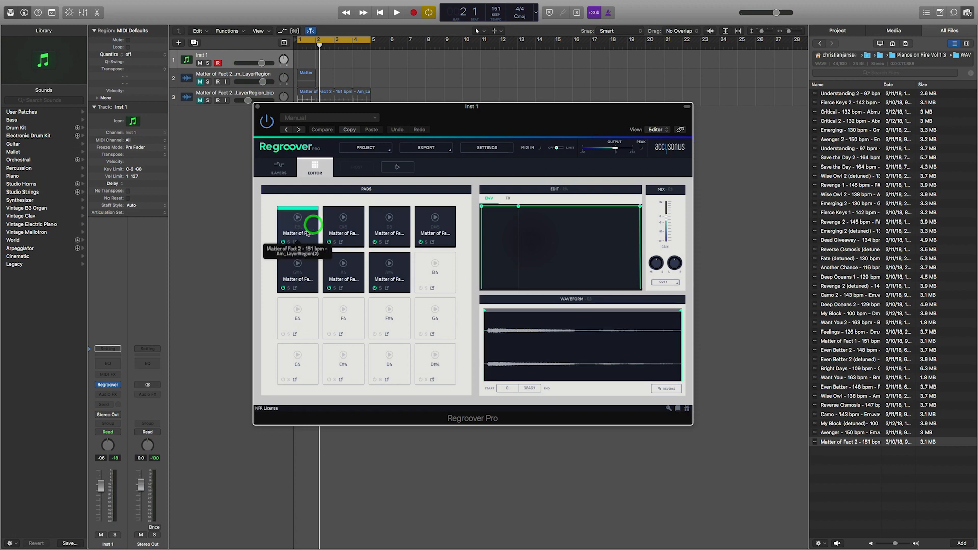
click(299, 221)
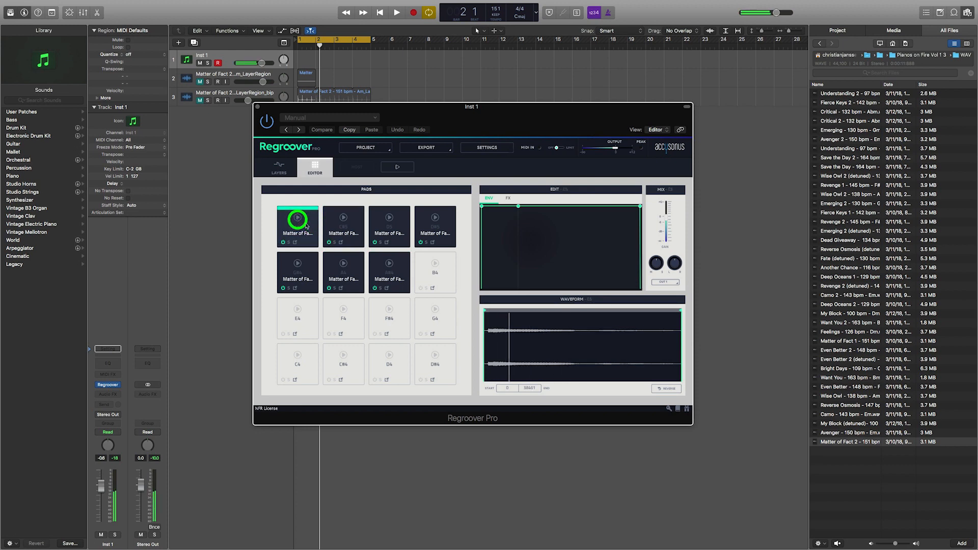
drag(485, 310, 488, 311)
click(298, 218)
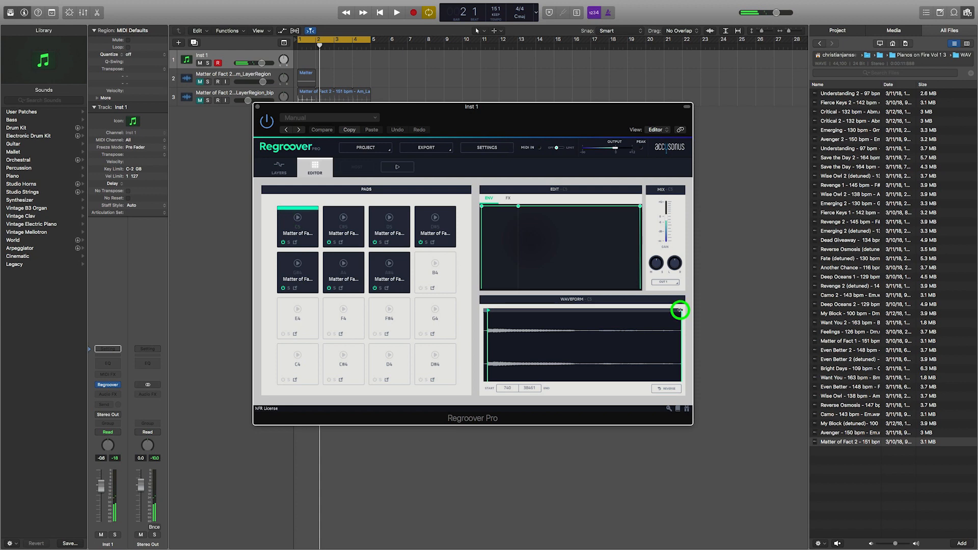
drag(681, 311, 676, 311)
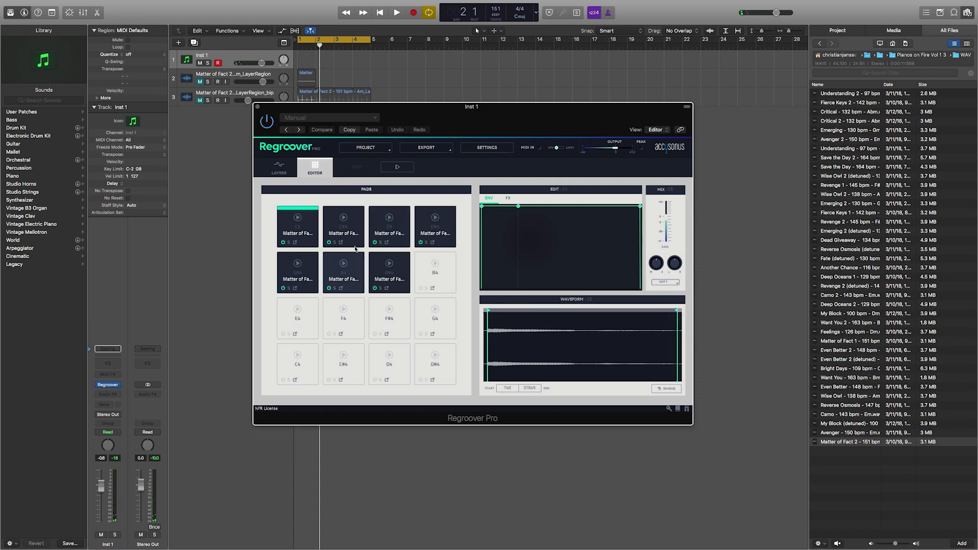
Step: Trim the silence from the start of the C#5 pad's sample and audition the pad
click(358, 224)
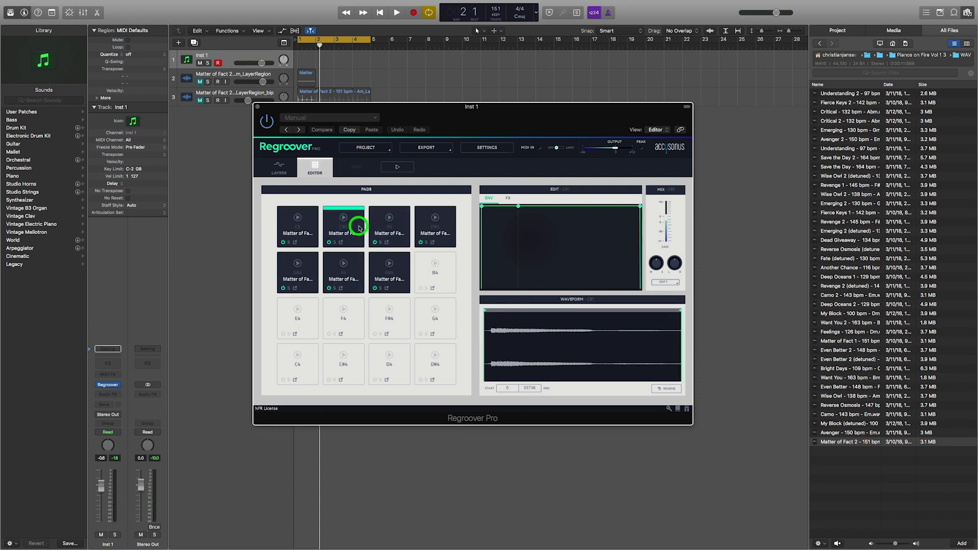
drag(485, 312, 491, 311)
click(518, 330)
click(344, 219)
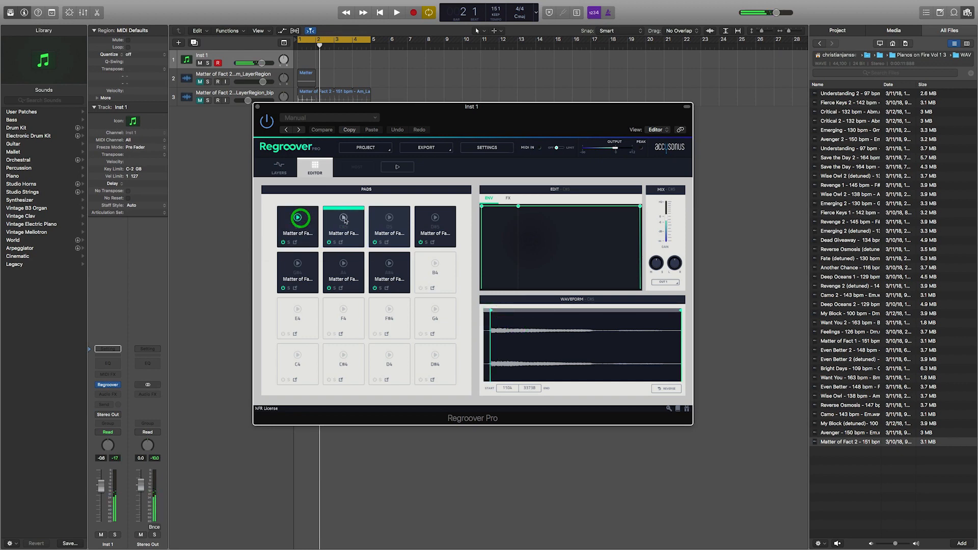
click(352, 225)
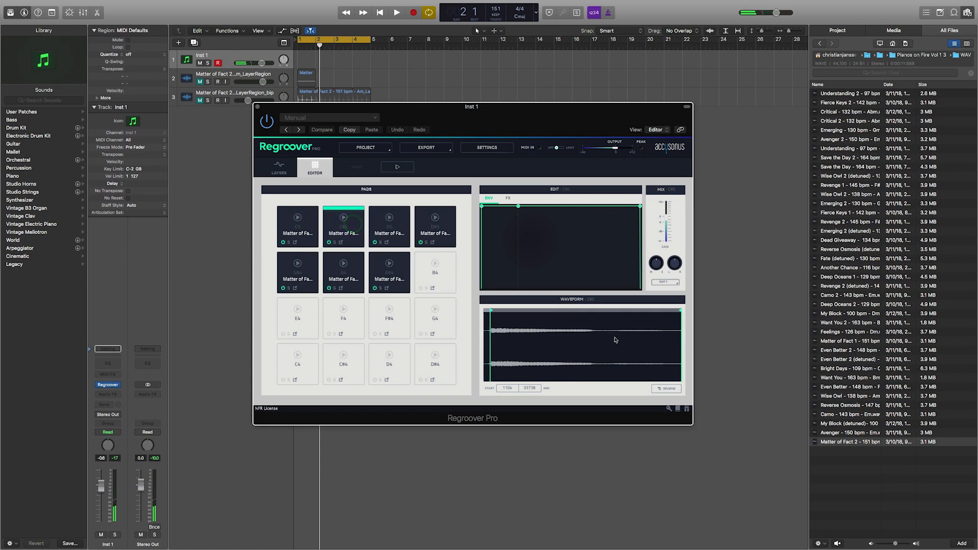
Step: Reverse the C#5 pad's sample and trim both ends so only the rising swell plays
click(669, 388)
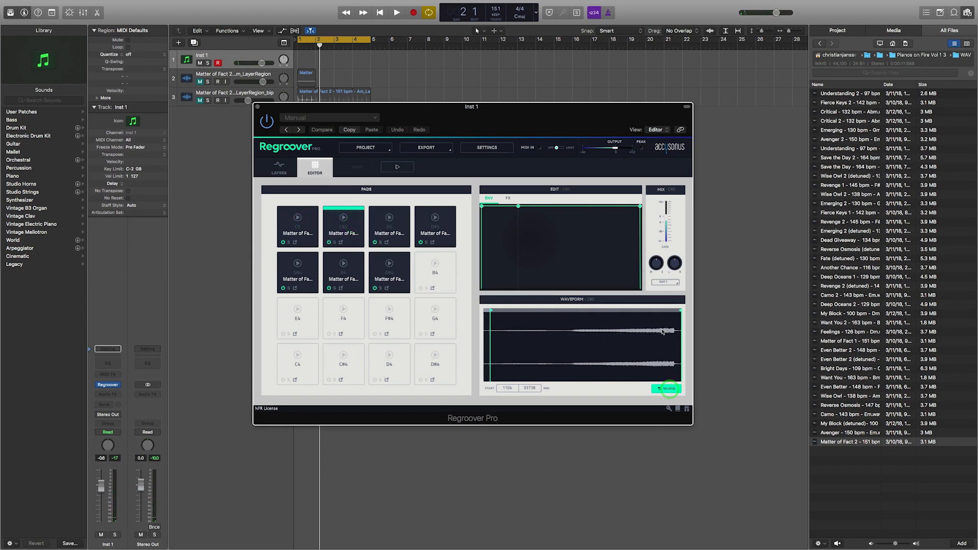
drag(680, 311, 674, 314)
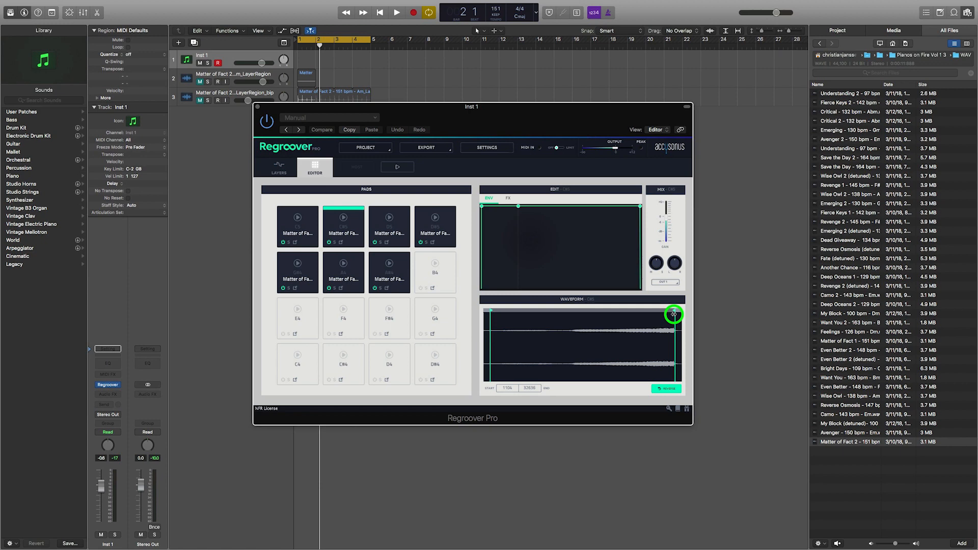
drag(490, 312, 570, 312)
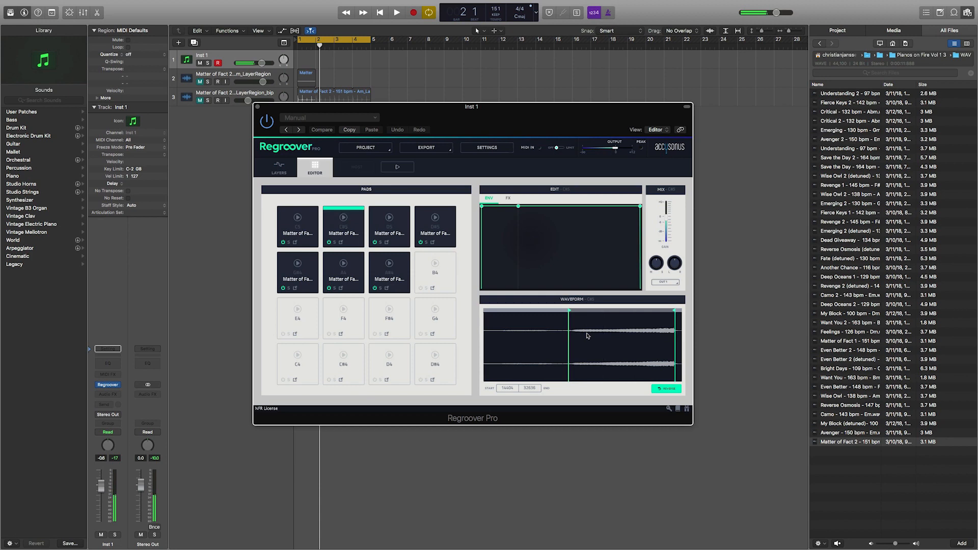
Step: Trim the start of the samples on pads D5 and D#5, auditioning each pad
click(390, 222)
click(491, 310)
click(541, 360)
click(392, 221)
click(448, 227)
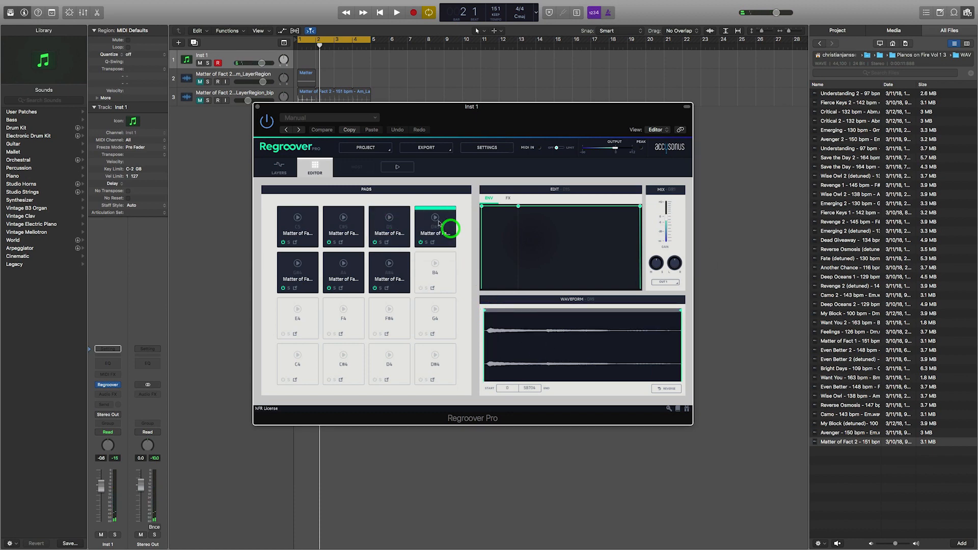
click(488, 311)
click(438, 220)
Step: Trim the start of the G#4 pad's sample and the start and end of the A4 pad's sample
click(284, 267)
click(487, 312)
drag(487, 311, 498, 312)
click(342, 264)
click(484, 311)
click(341, 266)
drag(681, 311, 659, 312)
Step: Trim the start and end of the A#4 pad's sample and audition it
click(393, 266)
drag(486, 311, 491, 312)
drag(680, 311, 663, 314)
click(390, 264)
Step: Return to the layers view, move the plug-in window clear of the tracks and unmute the bounced texture track
click(279, 166)
drag(501, 118, 454, 177)
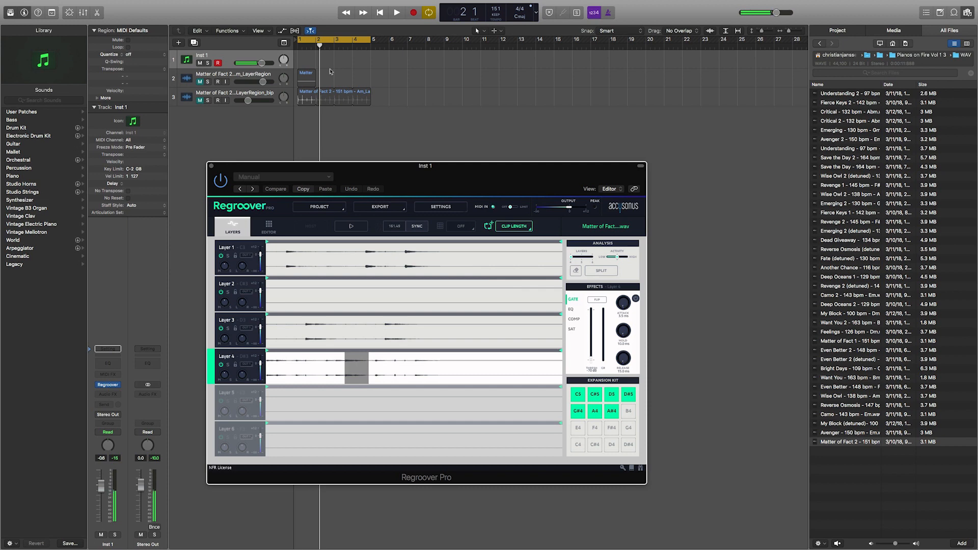
click(200, 102)
Step: Record a four-bar MIDI part on Inst 1 with the kit pads over the texture track
key(n)
key(space)
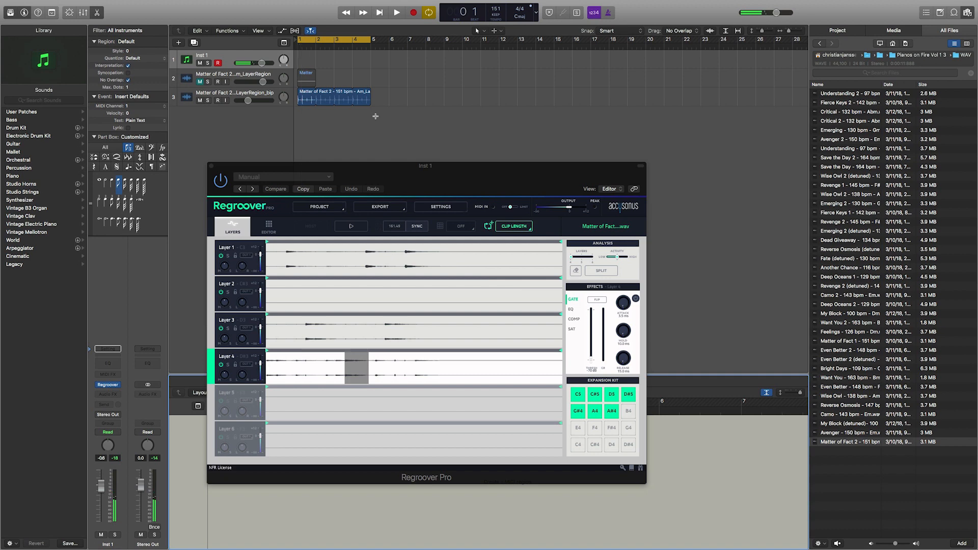
key(space)
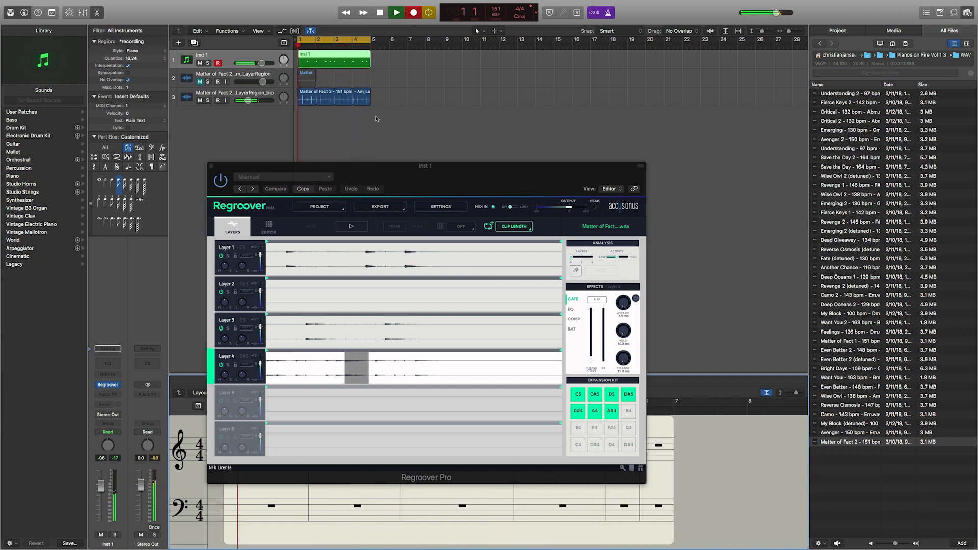
key(space)
Step: Play back the recorded four-bar part and close the Inst 1 plug-in window
click(391, 13)
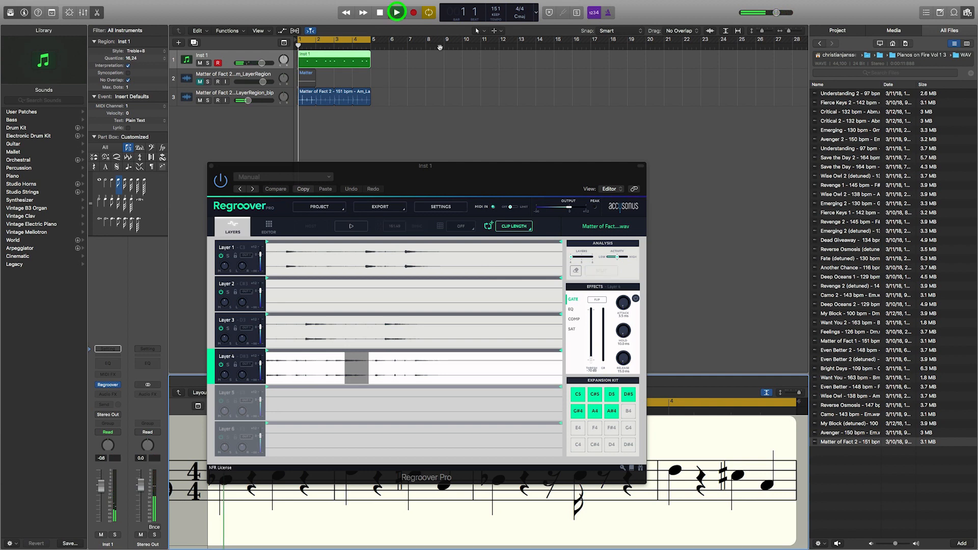
drag(412, 180, 506, 150)
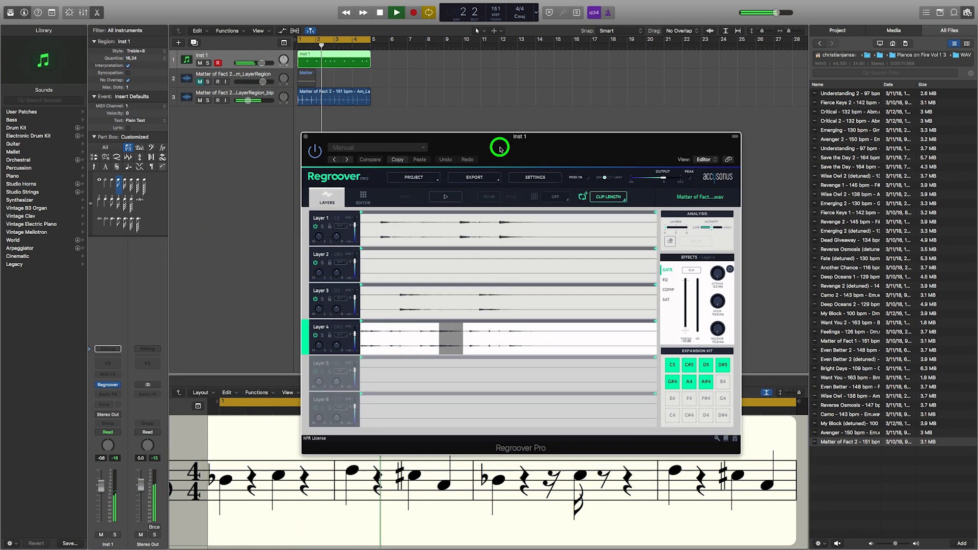
click(307, 137)
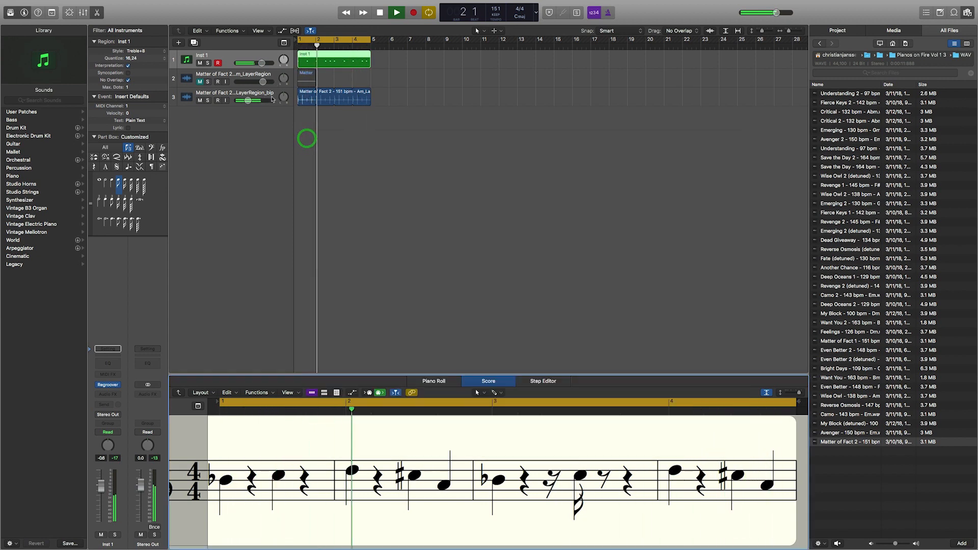
Step: Add a second software instrument track and load Regroover Pro on it
click(178, 42)
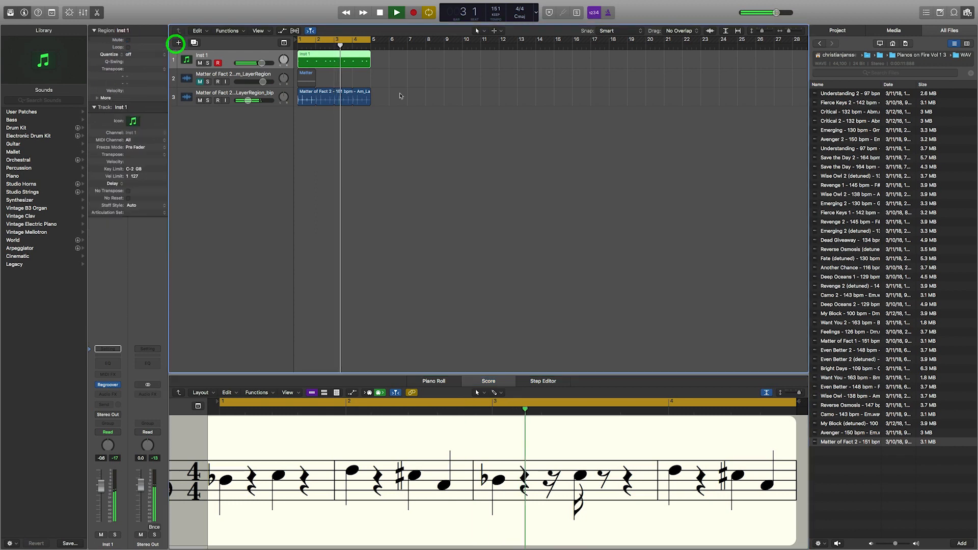
key(Return)
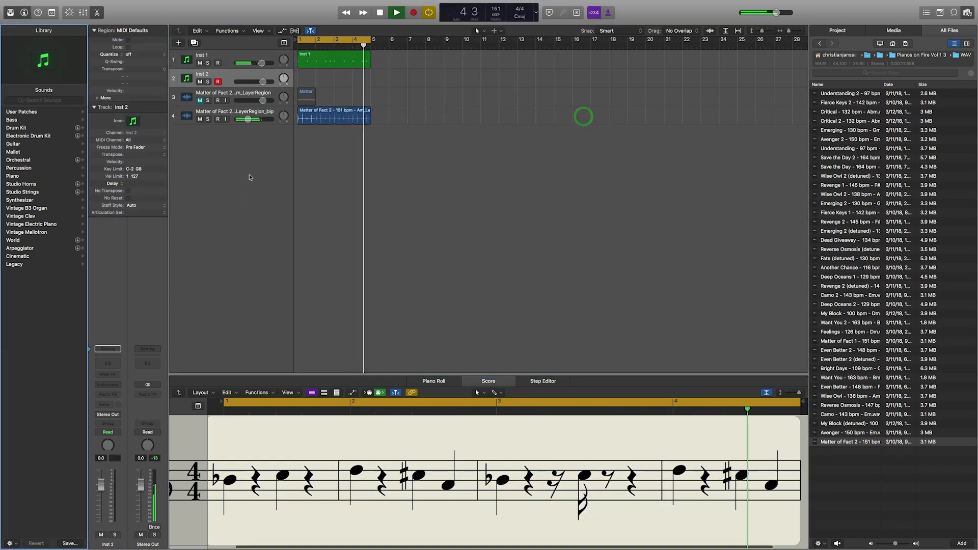
click(118, 383)
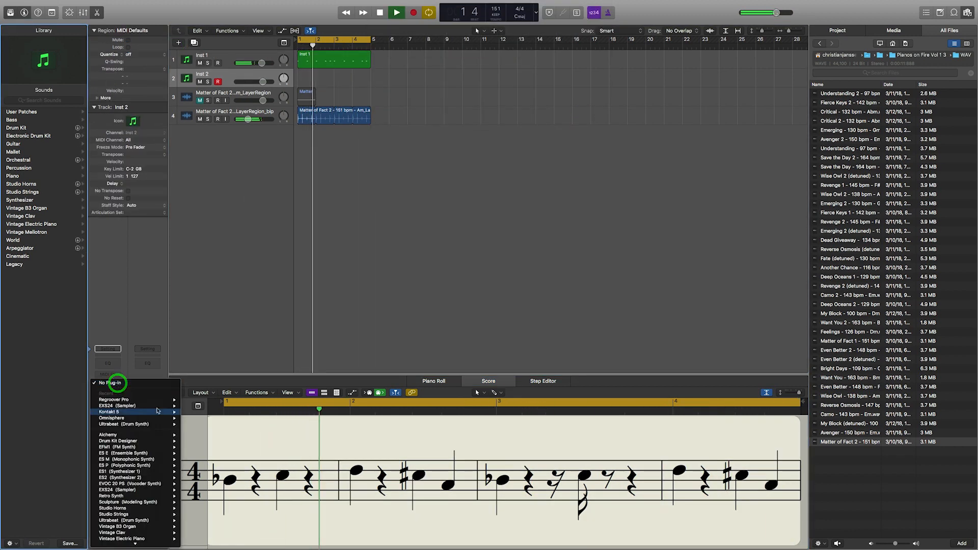
click(192, 398)
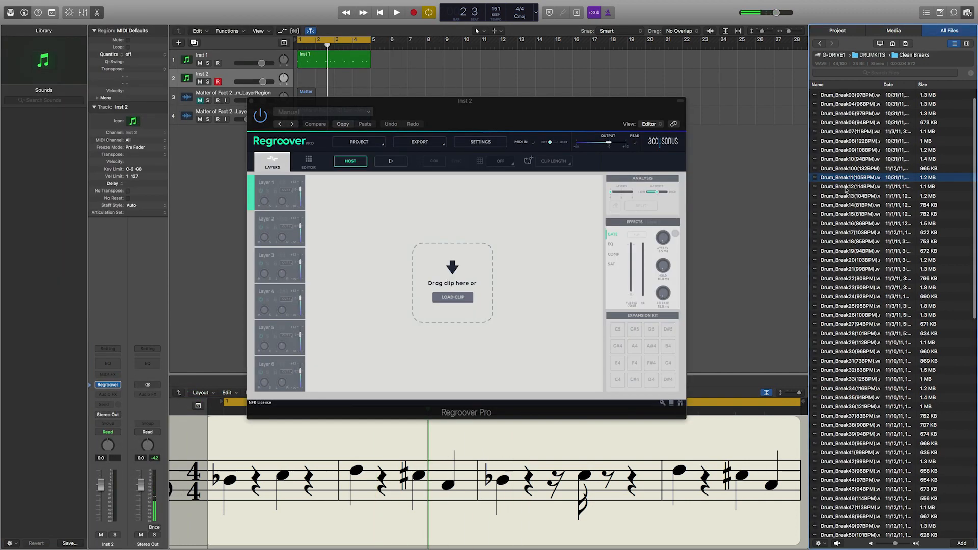
Step: Audition drum loops in the Clean Breaks folder, including Drum_Break25, Drum_Break32 and Drum_Break44
scroll(855, 210, down, 5)
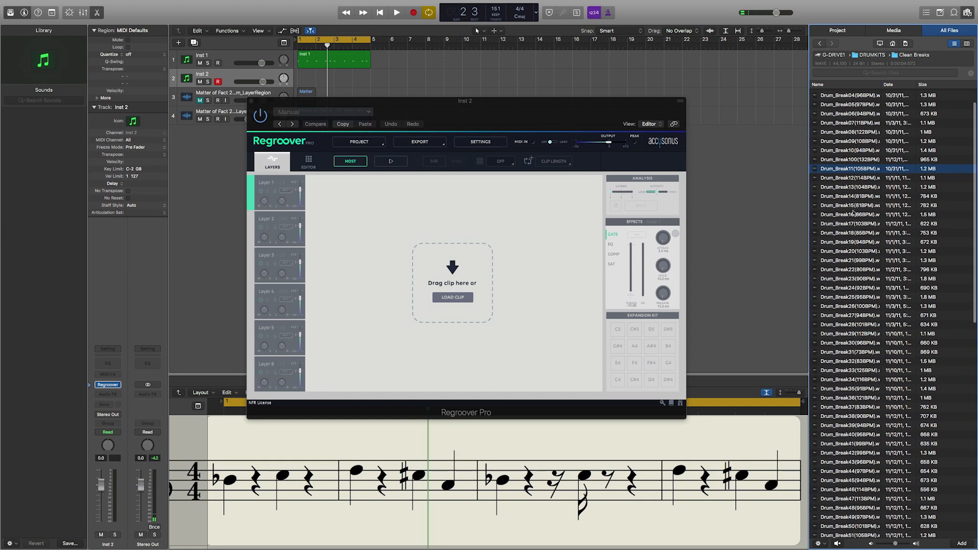
scroll(854, 213, down, 2)
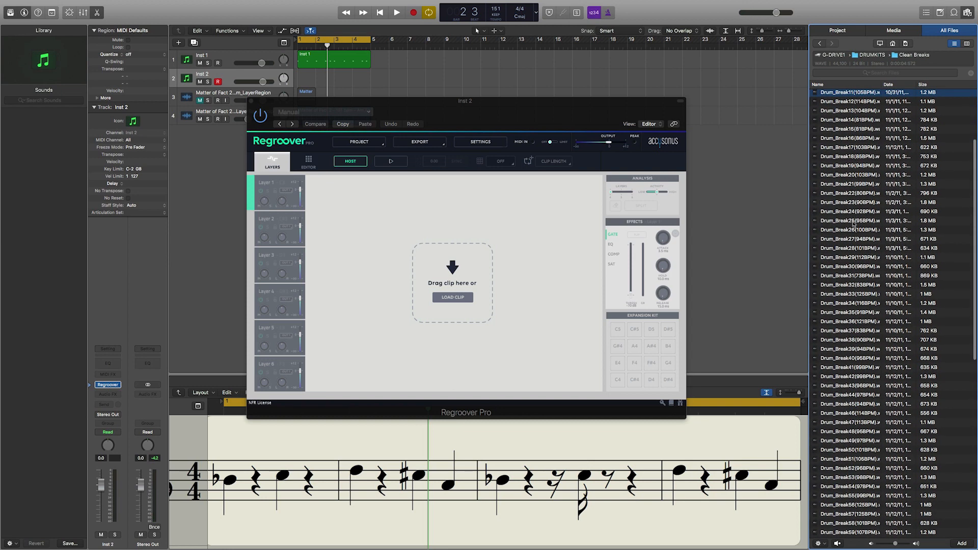
click(848, 221)
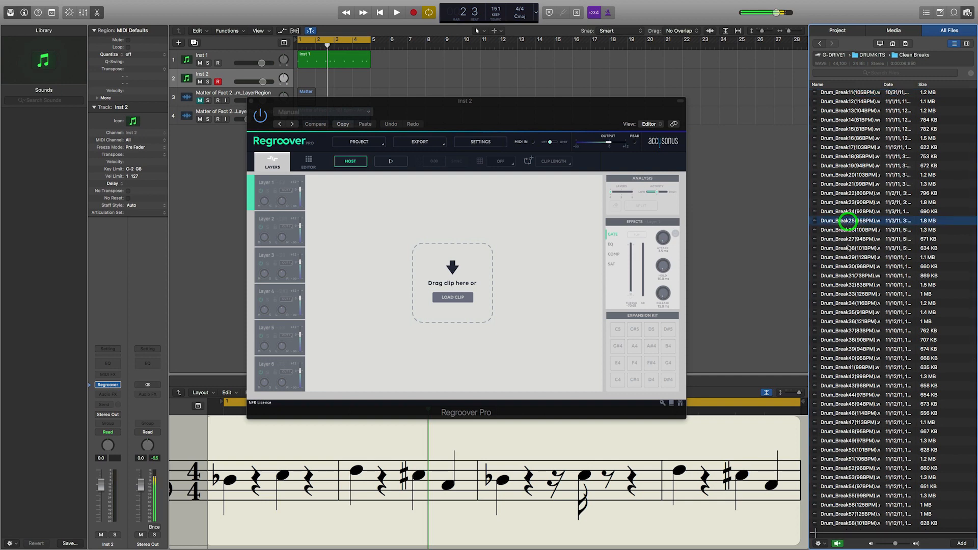
click(849, 249)
click(547, 179)
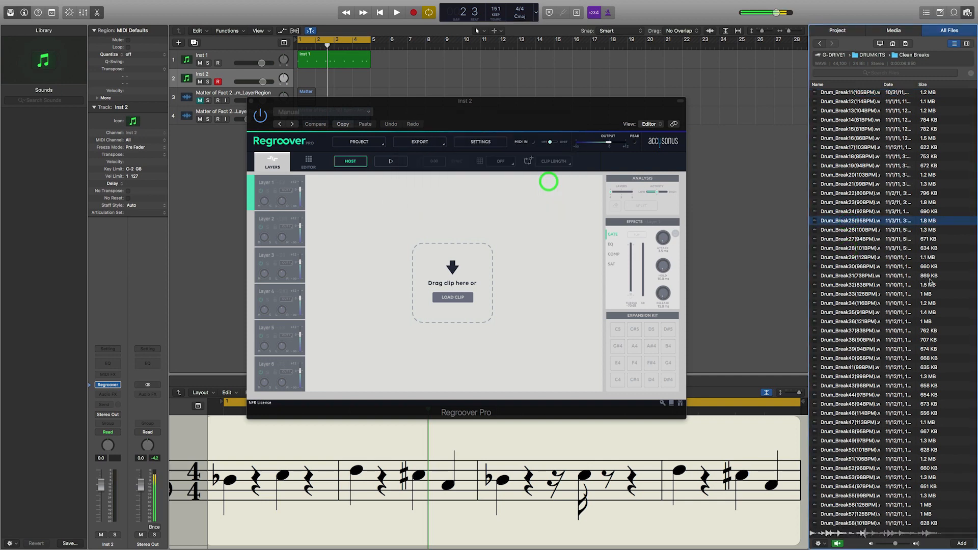
scroll(845, 278, down, 1)
click(845, 276)
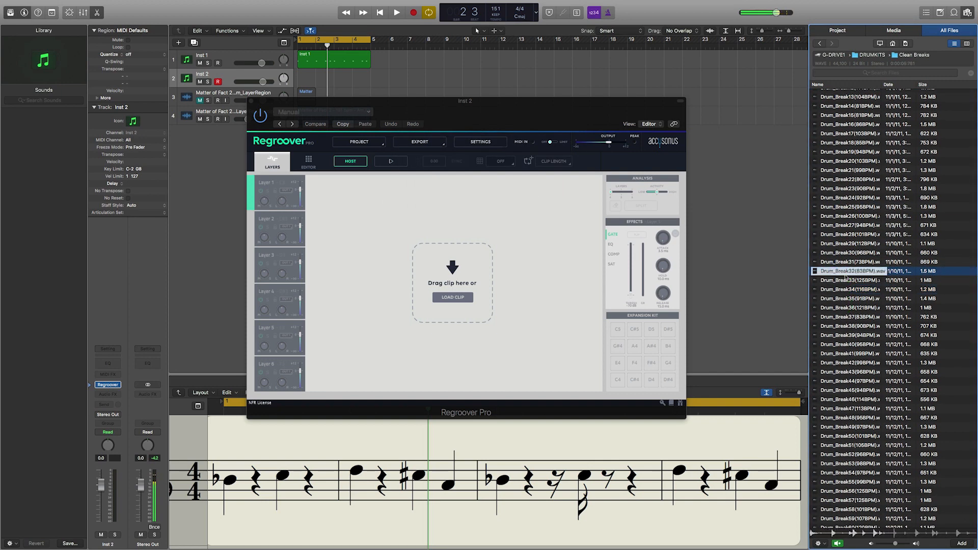
scroll(845, 278, down, 2)
click(838, 326)
scroll(845, 345, down, 10)
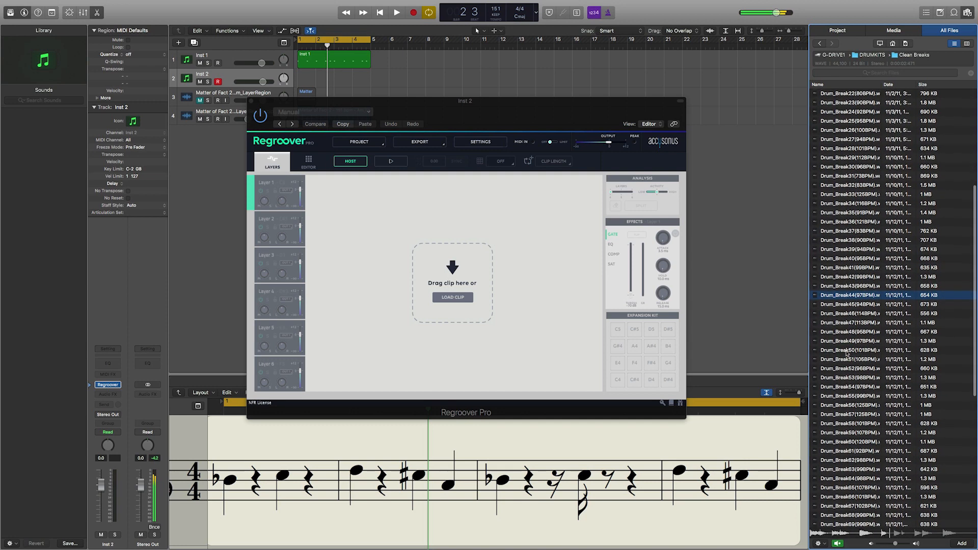
click(838, 393)
click(546, 179)
Step: Load Drum_Break73 (103BPM) into the Inst 2 Regroover for layer analysis and turn on tempo sync
click(845, 431)
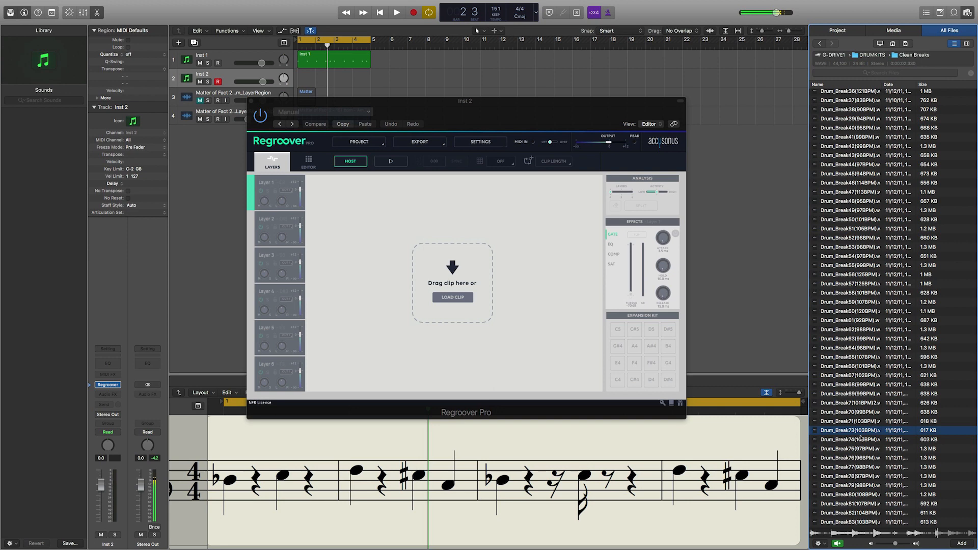
drag(851, 430, 452, 277)
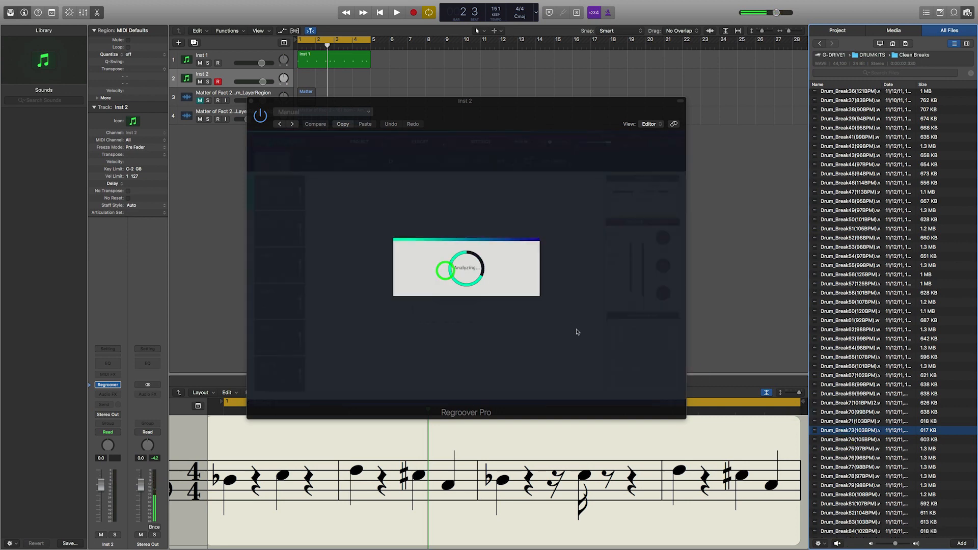
click(456, 161)
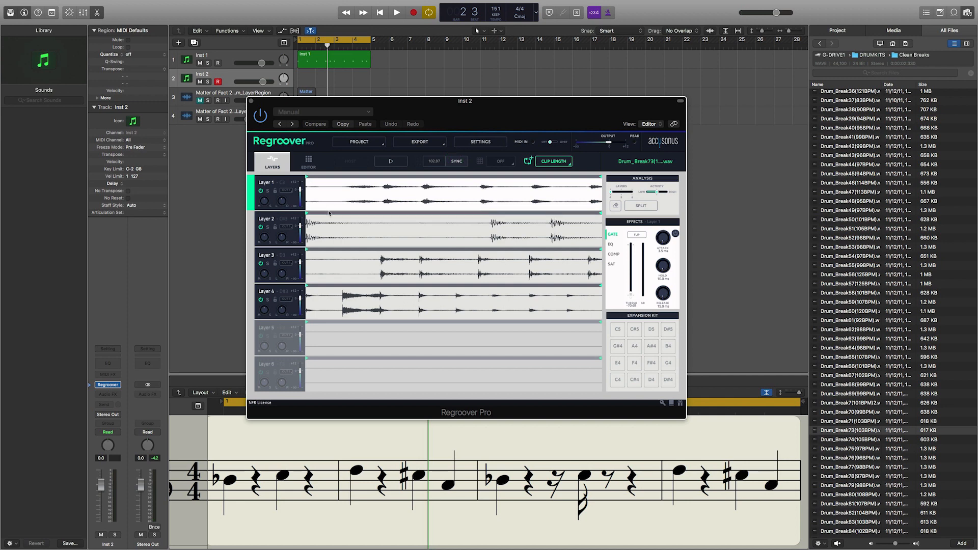
Step: Solo Layer 2 of the drum break and audition it with the plug-in's own playback
click(267, 227)
key(space)
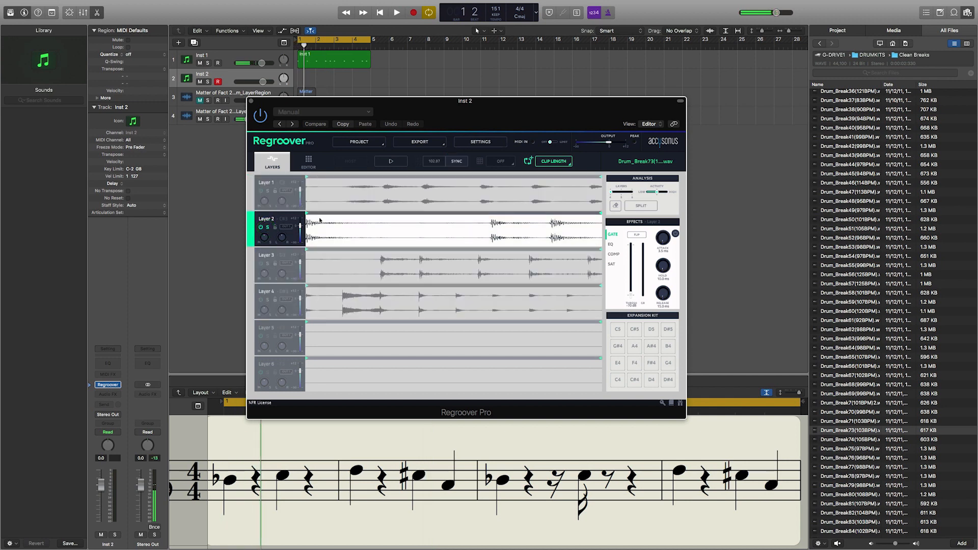
click(391, 161)
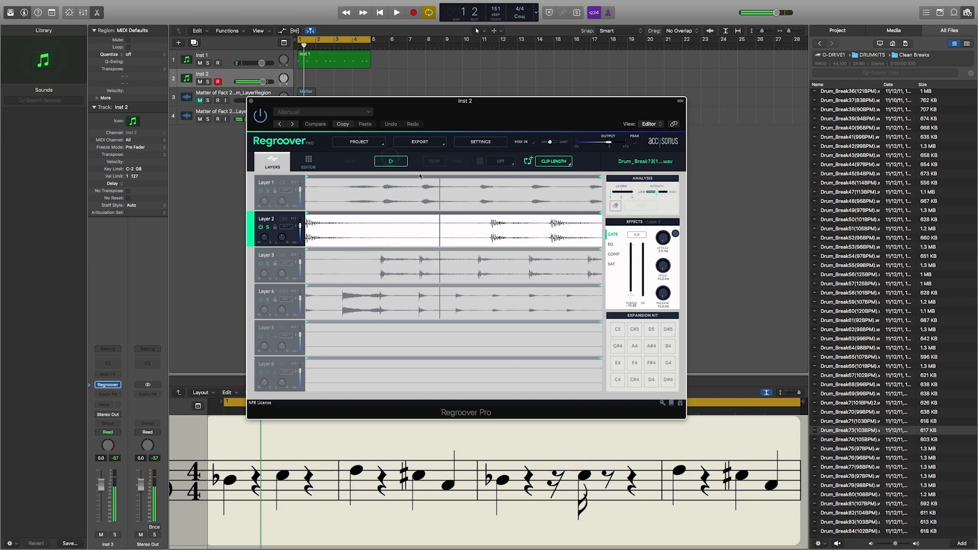
key(space)
click(397, 162)
key(space)
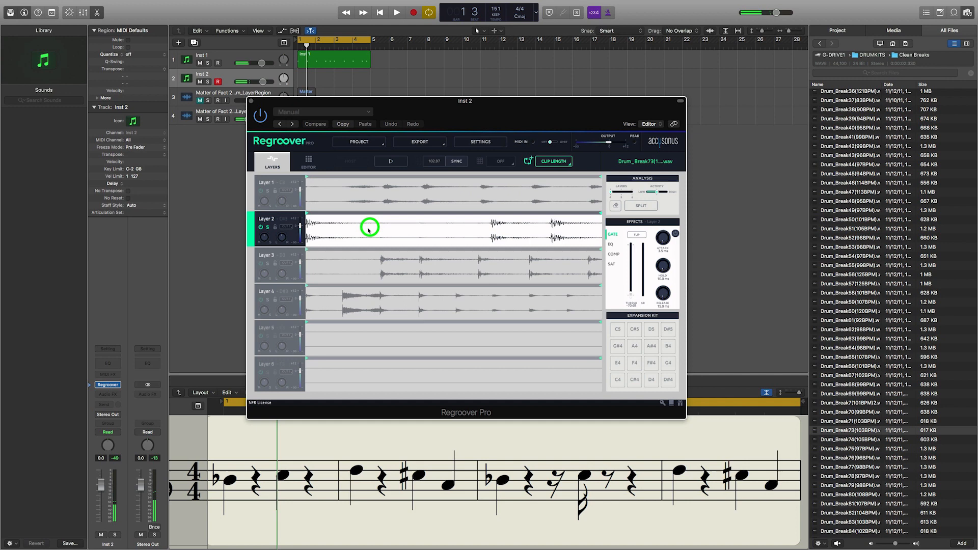
Step: Select the opening hit of Layer 2 and assign it to the C5 pad of the expansion kit
click(283, 227)
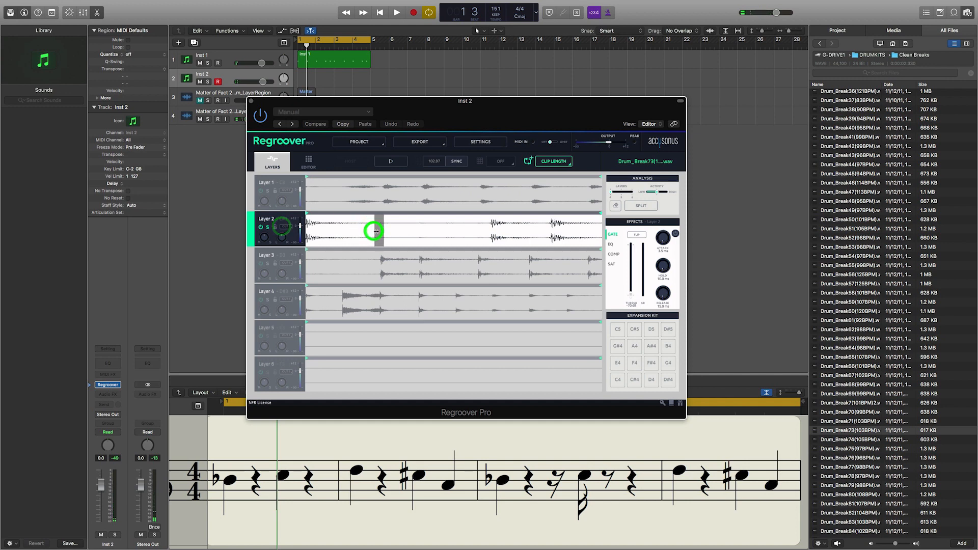
mouse_move(380, 232)
mouse_down()
mouse_move(300, 232)
mouse_move(368, 230)
mouse_up()
click(651, 330)
click(618, 331)
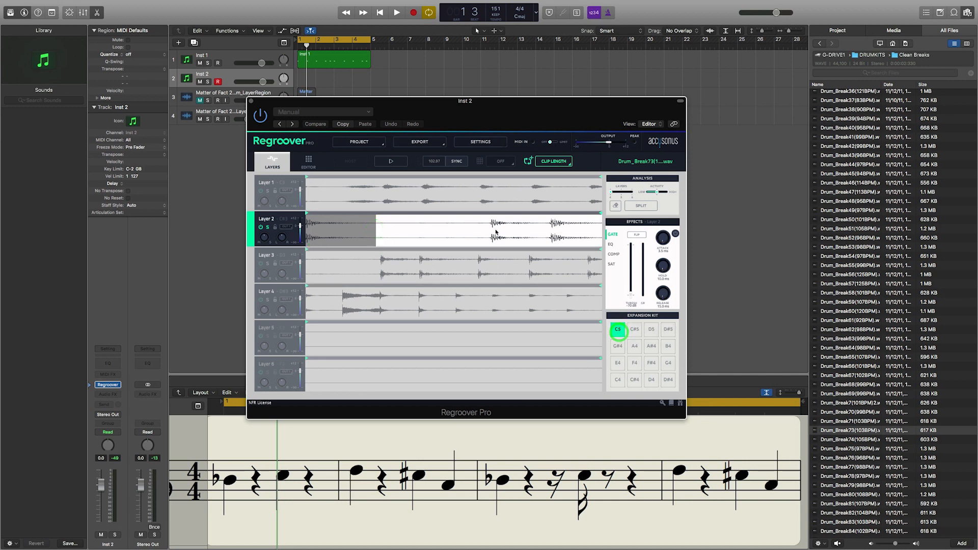
Step: Shift the Layer 2 selection to the second hit, trim it before the next one, and assign it to pad C#5
drag(365, 232, 526, 234)
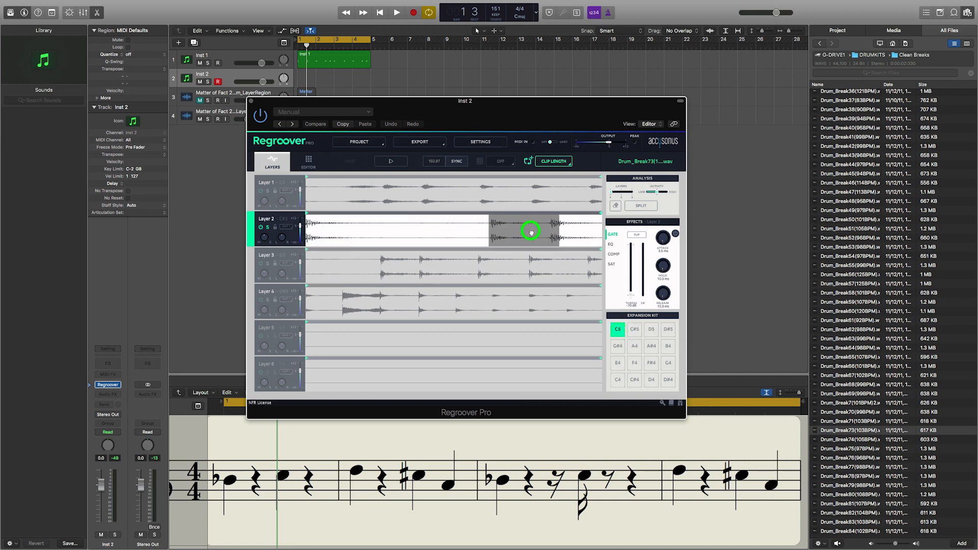
drag(560, 230, 540, 233)
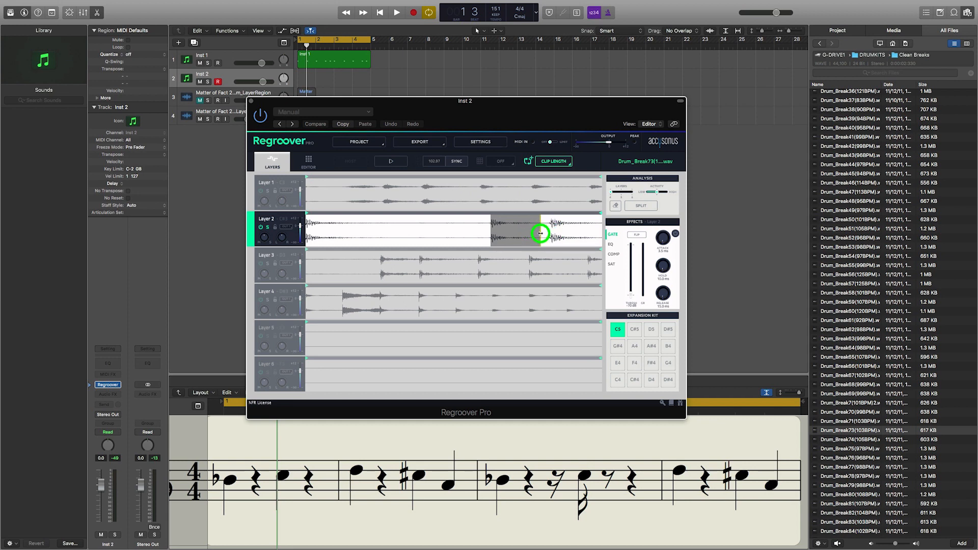
drag(662, 336, 639, 335)
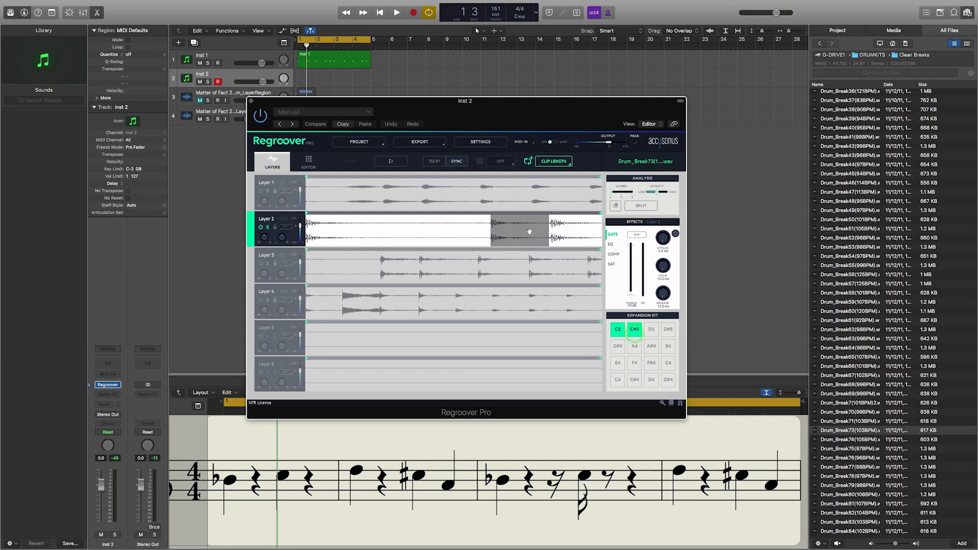
Step: Unsolo Layer 2, select the first hit of Layer 3, and assign it to pad D5
click(413, 277)
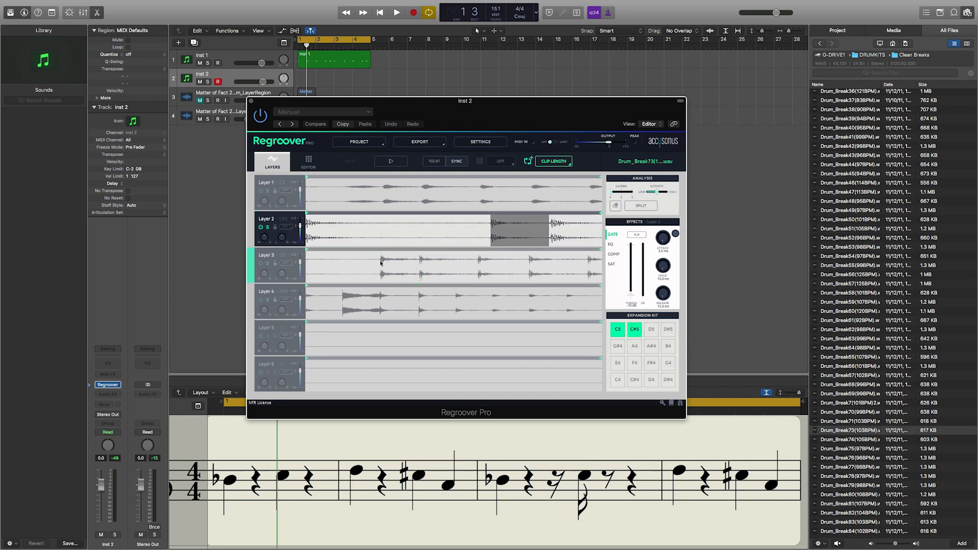
click(381, 262)
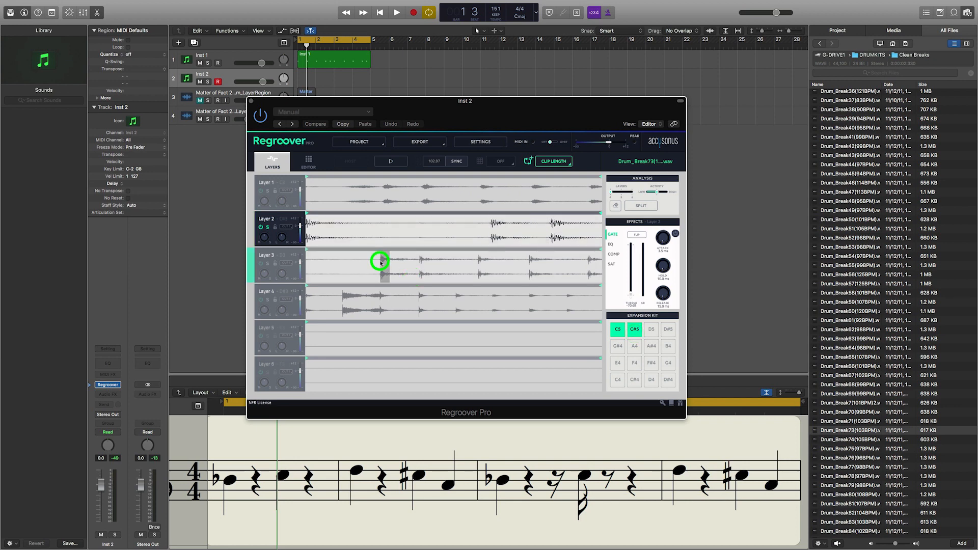
click(267, 226)
click(406, 267)
drag(400, 266, 418, 265)
click(630, 330)
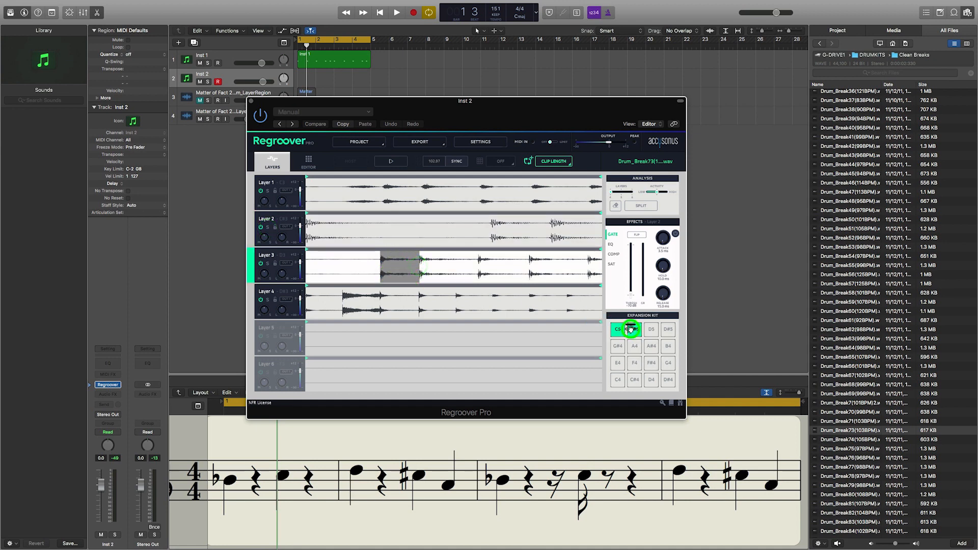
click(650, 333)
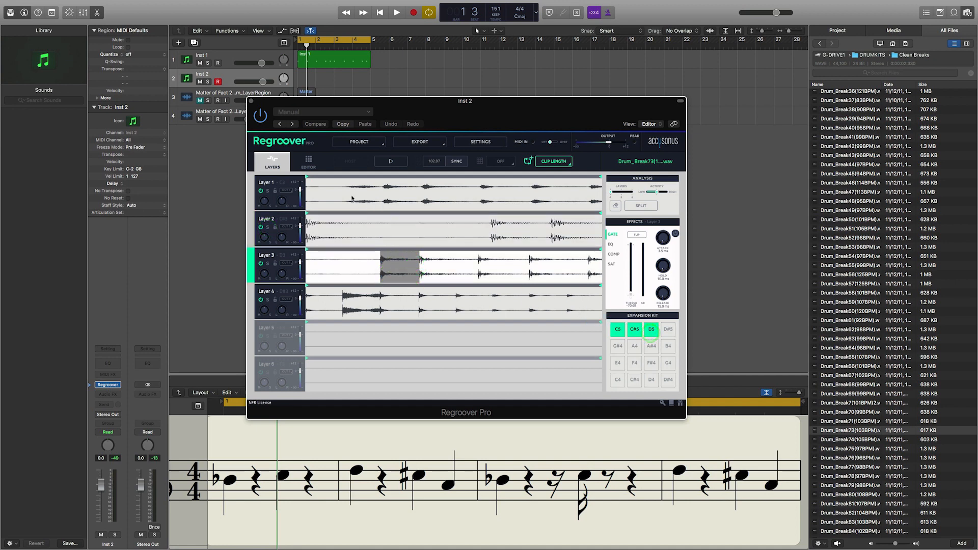
Step: Solo Layer 1 and audition it, moving the plug-in window clear of the tracks, then compare it with the project playback
click(269, 191)
click(399, 162)
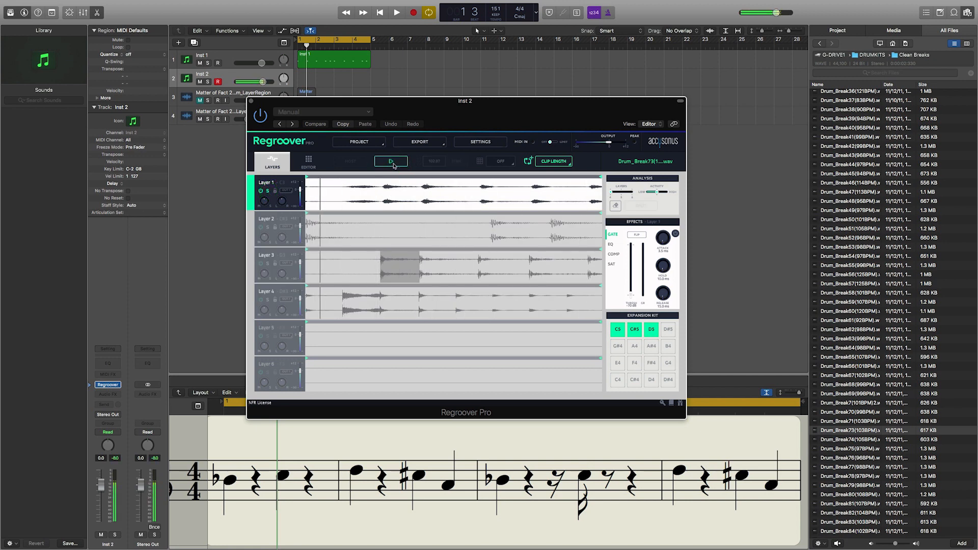
drag(440, 116, 461, 183)
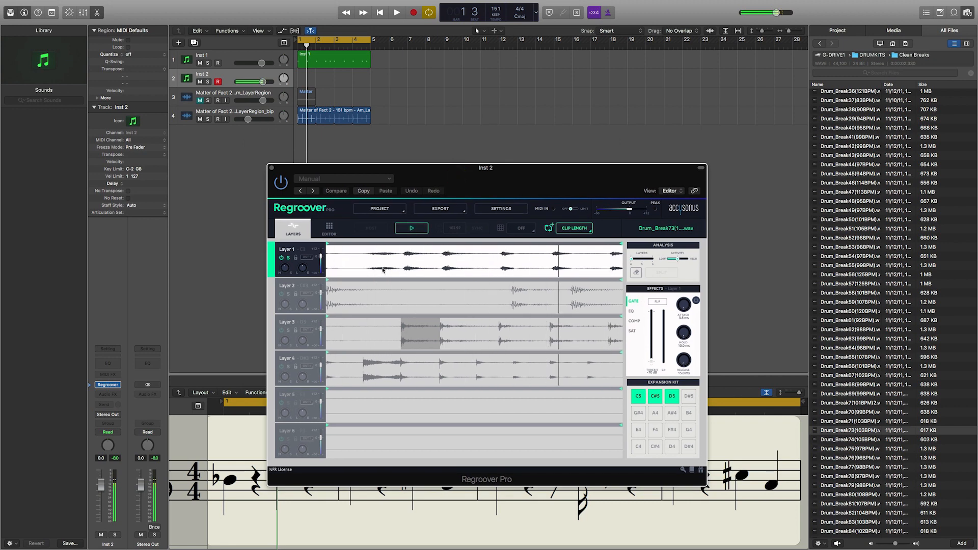
key(space)
key(space)
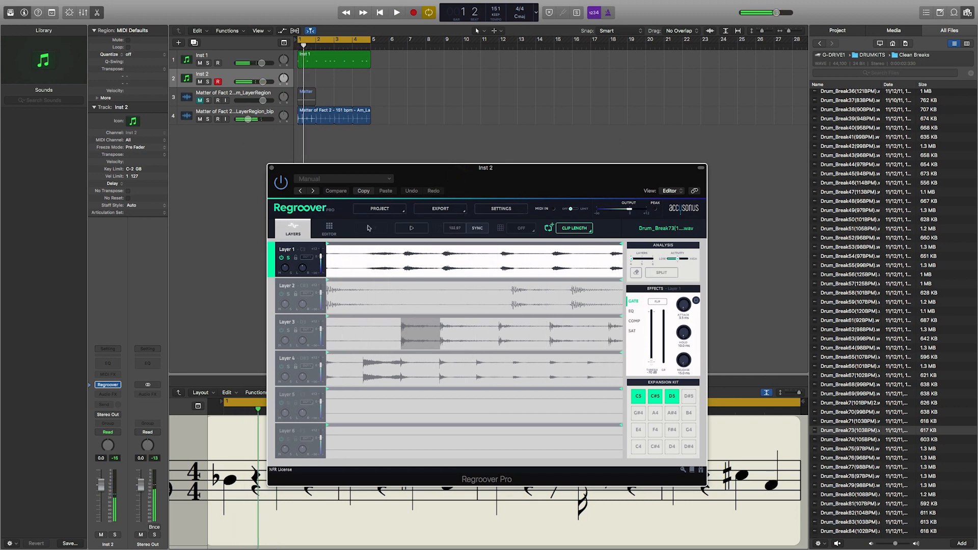
Step: Select the whole of Layer 1 and place it as audio on a new track at bar 1
click(347, 266)
mouse_move(351, 262)
mouse_down()
mouse_move(306, 266)
mouse_move(646, 264)
mouse_up()
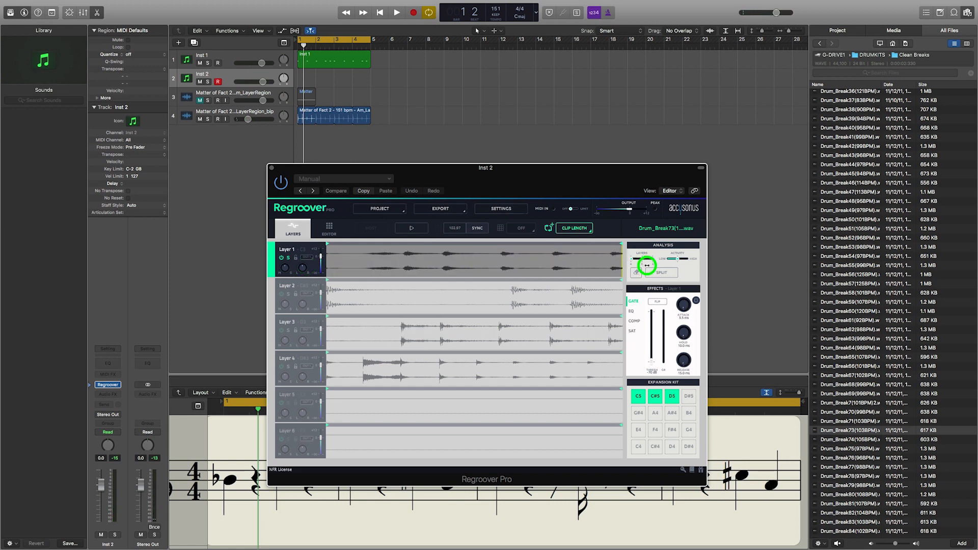
drag(300, 134, 294, 137)
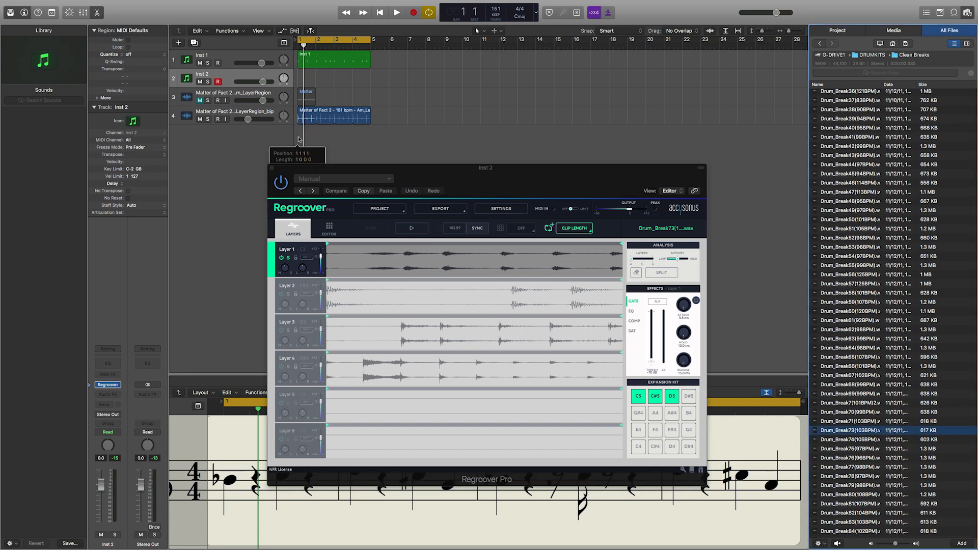
Step: Time-stretch the Layer 1 audio region to fit a one-bar cycle and loop it up to bar 5
drag(372, 40, 317, 44)
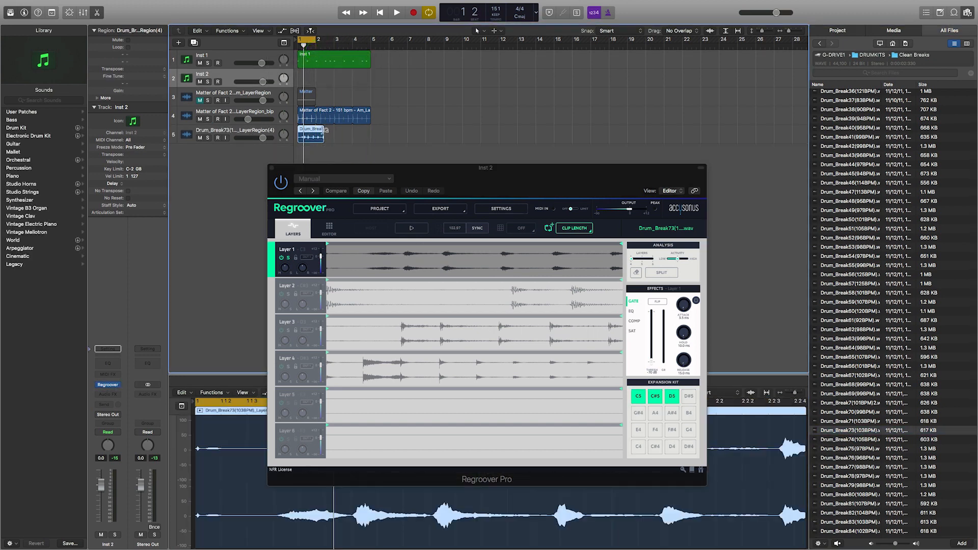
key(alt+super+l)
key(Return)
key(space)
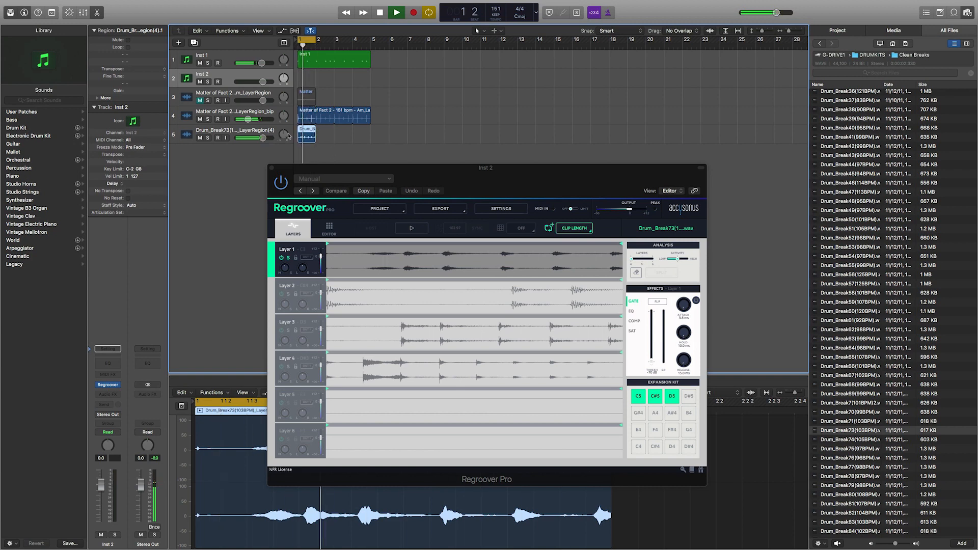
key(space)
drag(314, 131, 368, 128)
Step: Add a Channel EQ to the Layer 1 audio track, with a low cut at about 530 Hz and a high cut at about 780 Hz
click(249, 129)
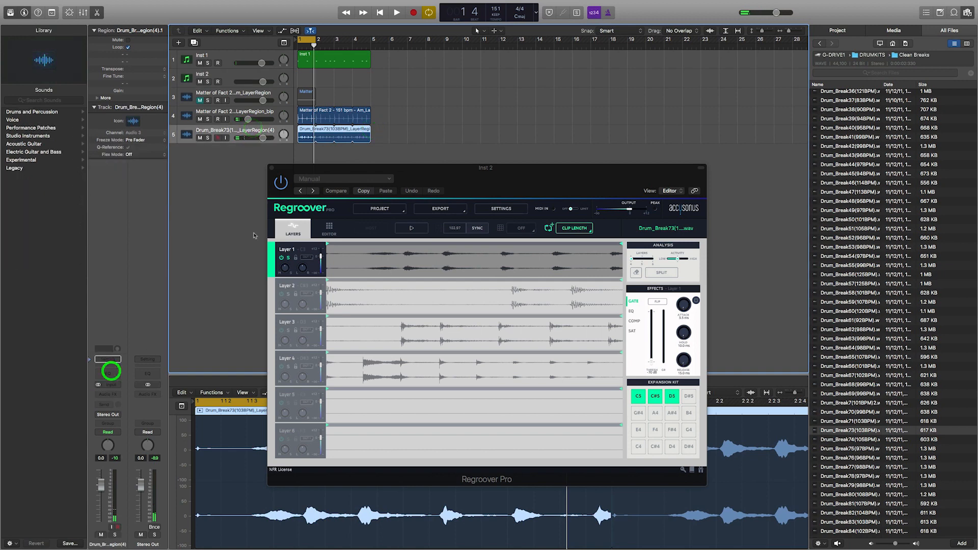
click(111, 372)
click(36, 51)
drag(41, 126, 214, 123)
click(352, 50)
drag(359, 125, 209, 125)
drag(252, 17, 655, 122)
key(space)
drag(630, 223, 605, 221)
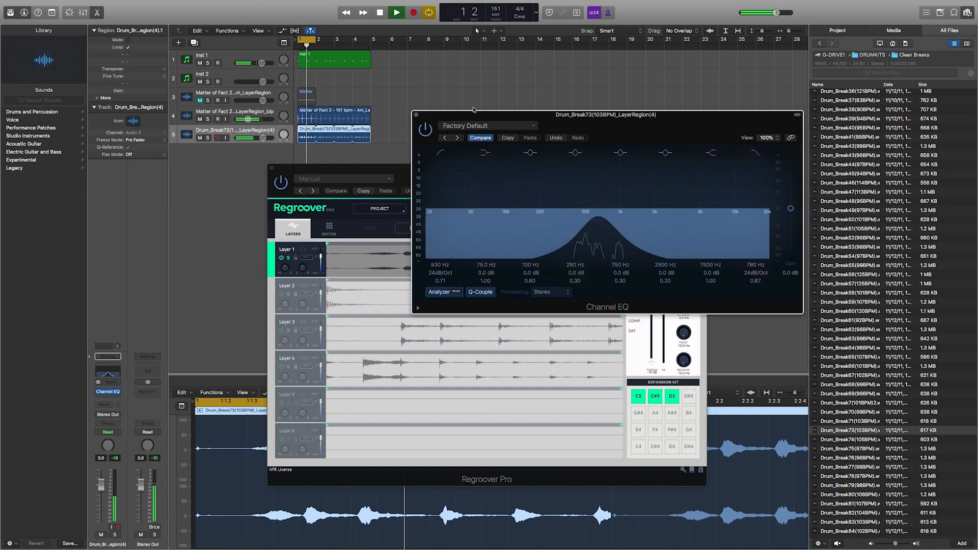
Step: Turn off the cycle and lower the Layer 1 audio track's volume to about -4.3 dB during playback
click(307, 39)
click(415, 115)
click(262, 140)
drag(262, 140, 245, 141)
key(space)
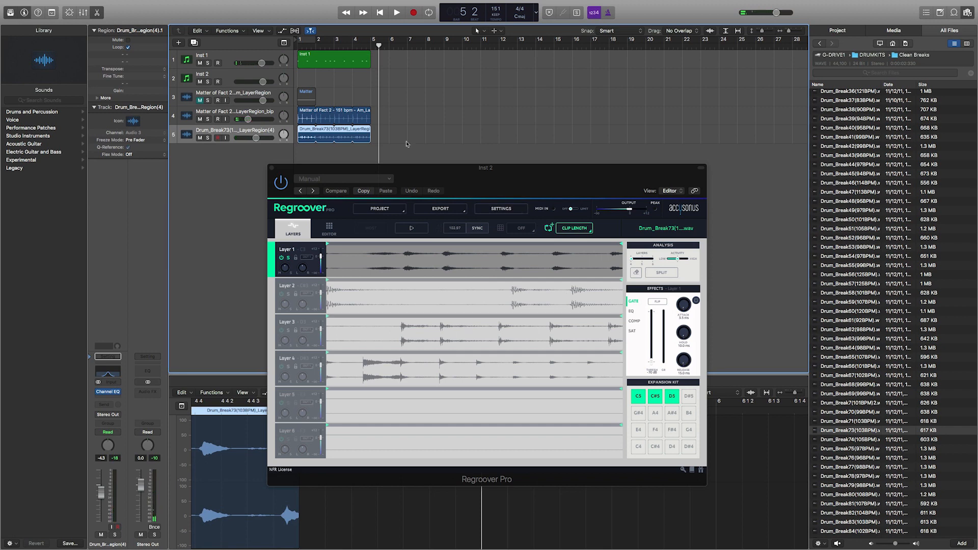
Step: Return to the Inst 2 track, unsolo Layer 1, and solo Layer 3 to audition it
click(227, 77)
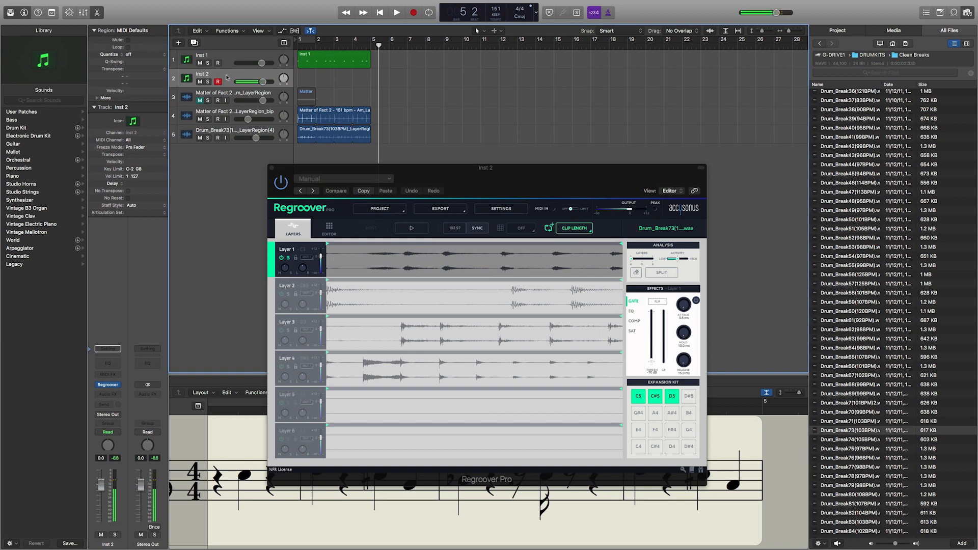
click(379, 332)
click(288, 257)
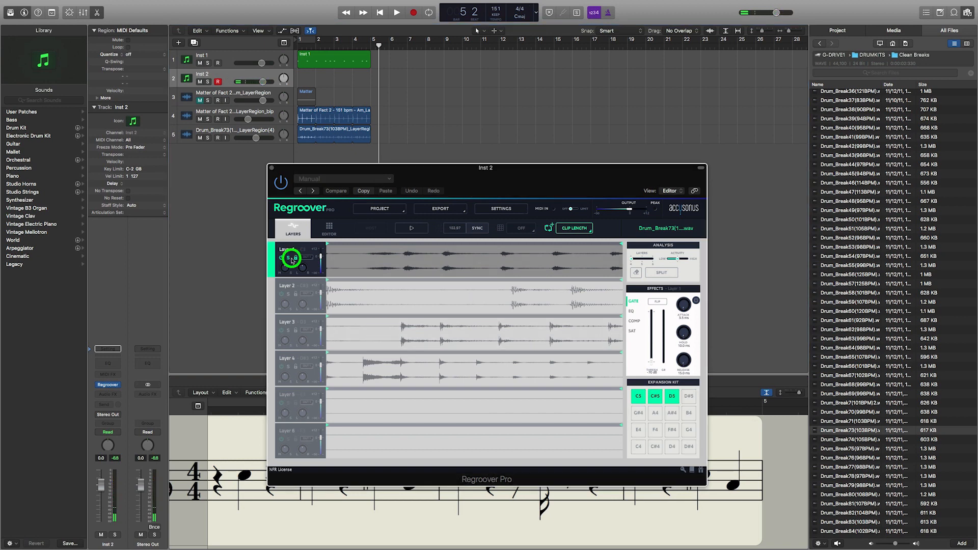
click(357, 335)
click(289, 331)
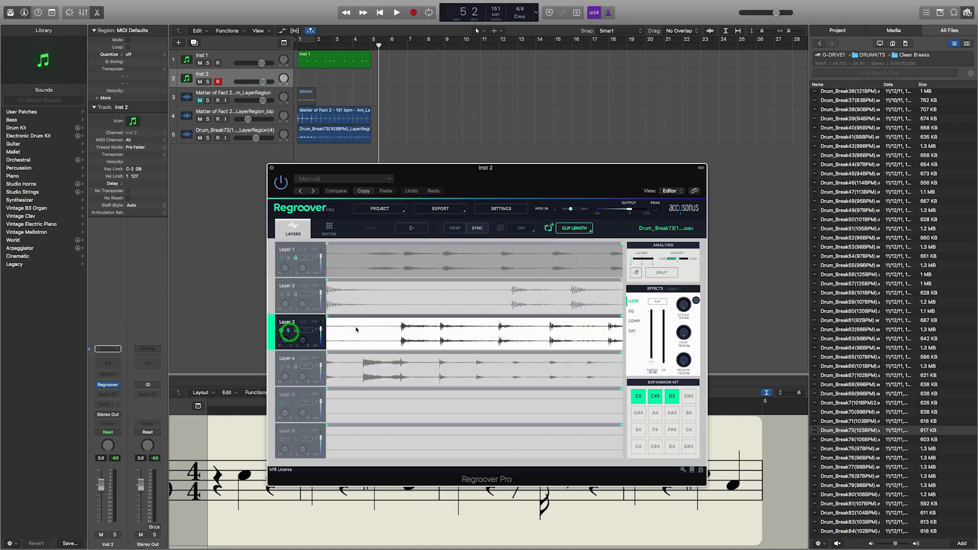
click(411, 229)
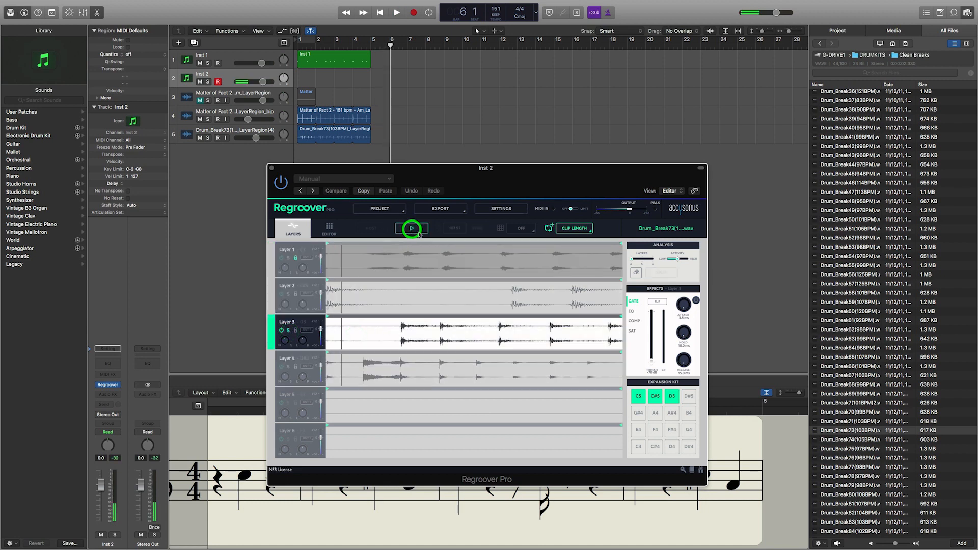
key(space)
Step: Select a hit from the early part of Layer 3 and assign it to pad D#5
click(402, 327)
click(429, 328)
drag(411, 333, 439, 336)
click(688, 397)
Step: Move the Layer 3 selection to the fourth hit and assign it to pad G#4
drag(413, 333, 566, 338)
click(622, 390)
drag(641, 417, 640, 418)
drag(564, 338, 567, 348)
drag(638, 417, 639, 418)
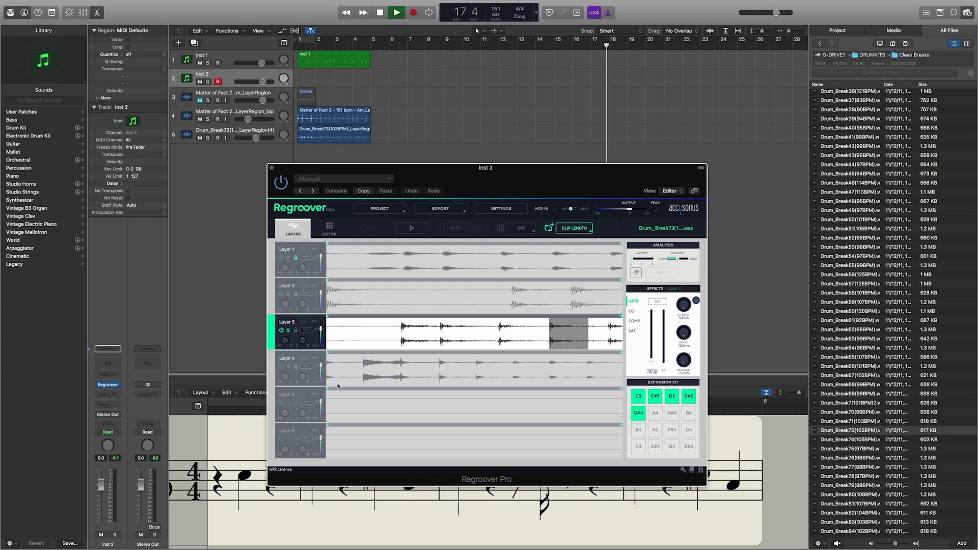
Step: Solo Layer 4, stop the project playback, and audition the layer within the plug-in
click(289, 367)
key(space)
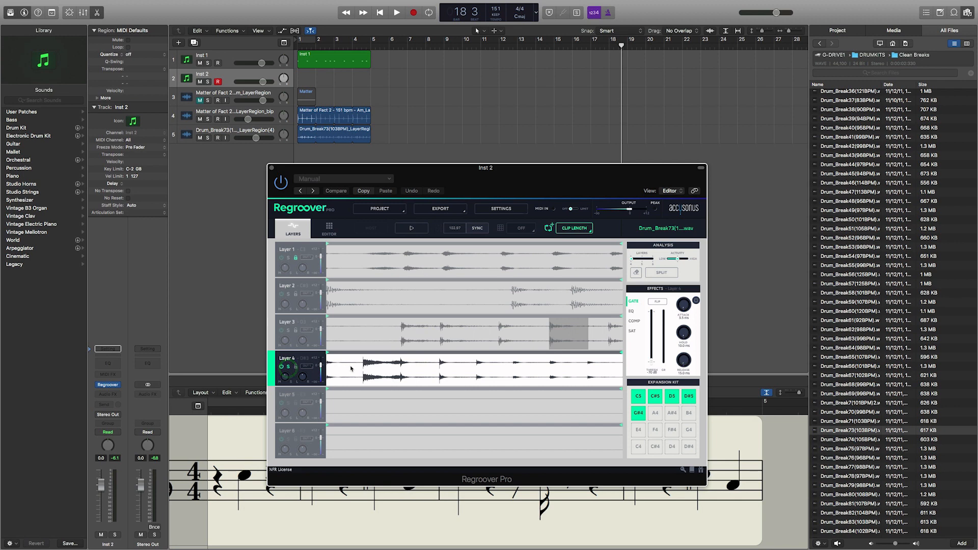
click(416, 232)
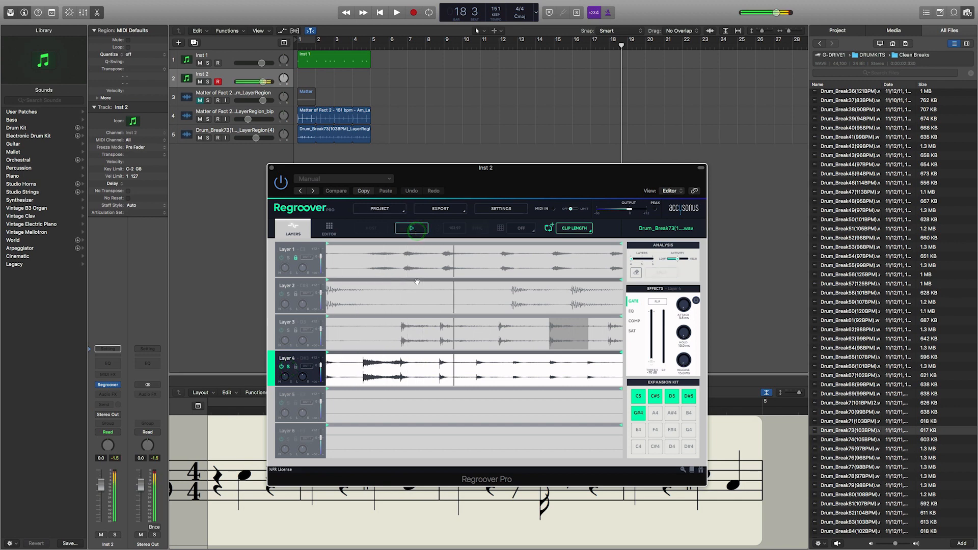
key(space)
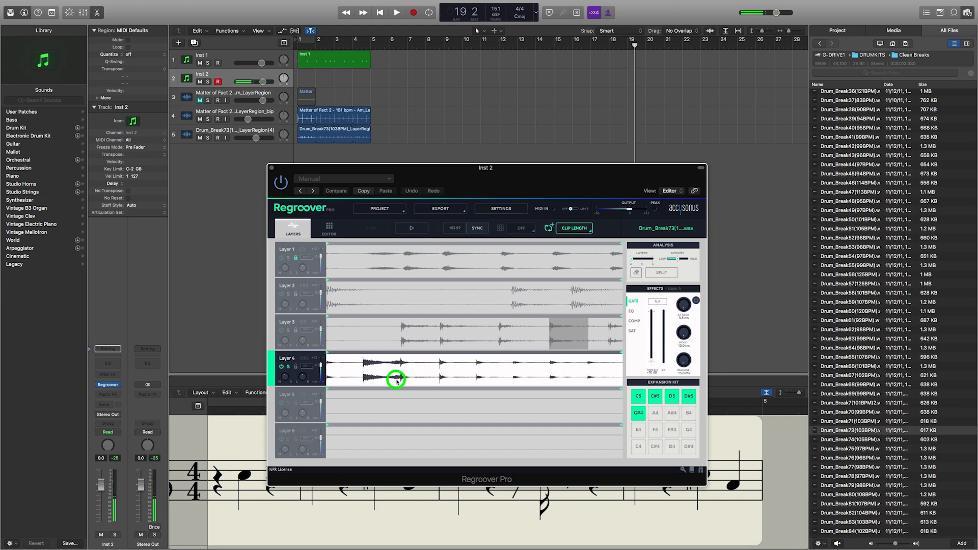
Step: Select the whole of Layer 4 and place it as audio on a new track at bar 1
click(356, 376)
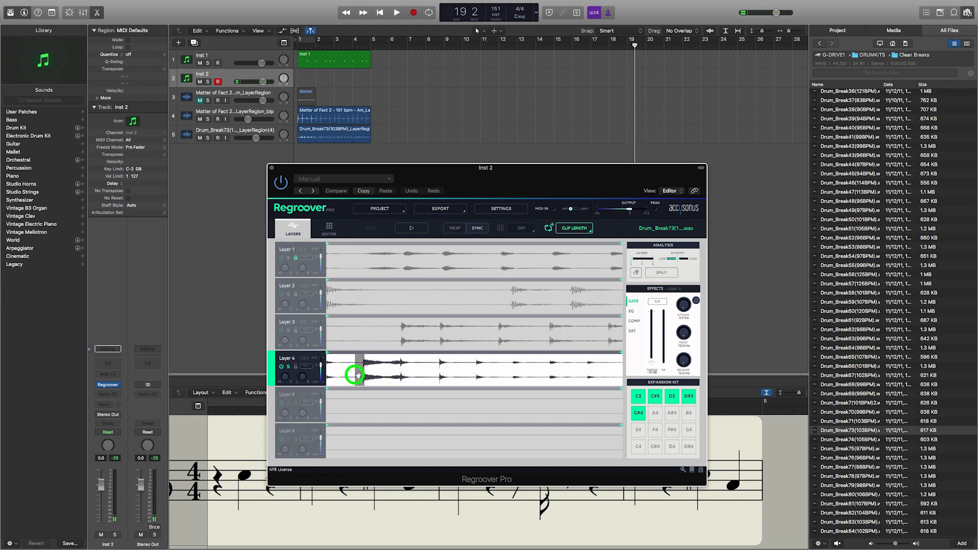
drag(348, 376, 687, 372)
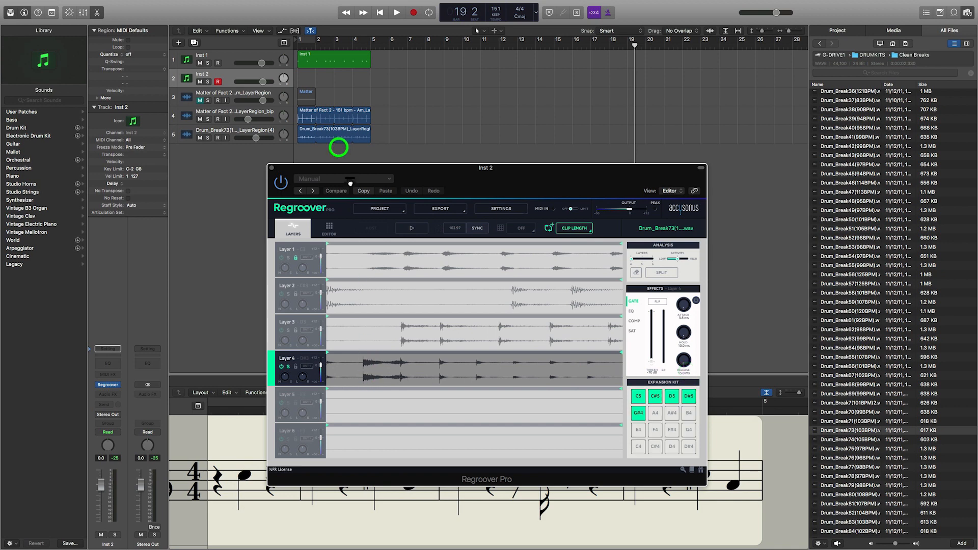
drag(296, 148, 296, 154)
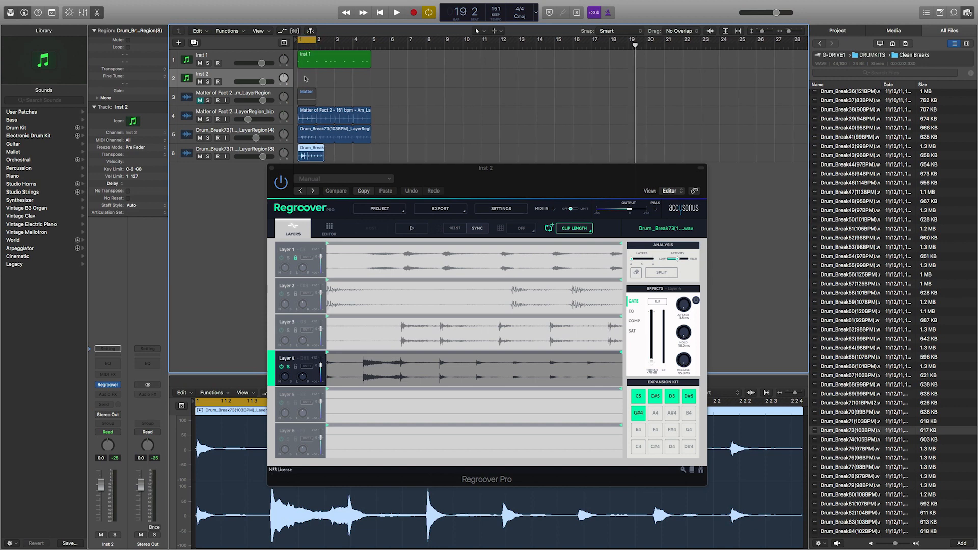
Step: Time-stretch the Layer 4 audio region to the one-bar cycle and lower its track volume during playback
key(alt+super+l)
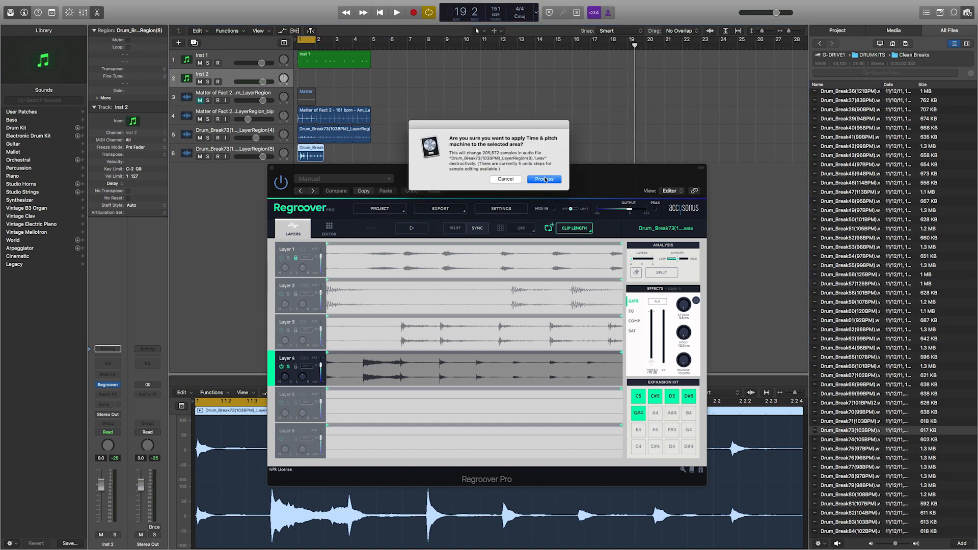
click(542, 180)
key(space)
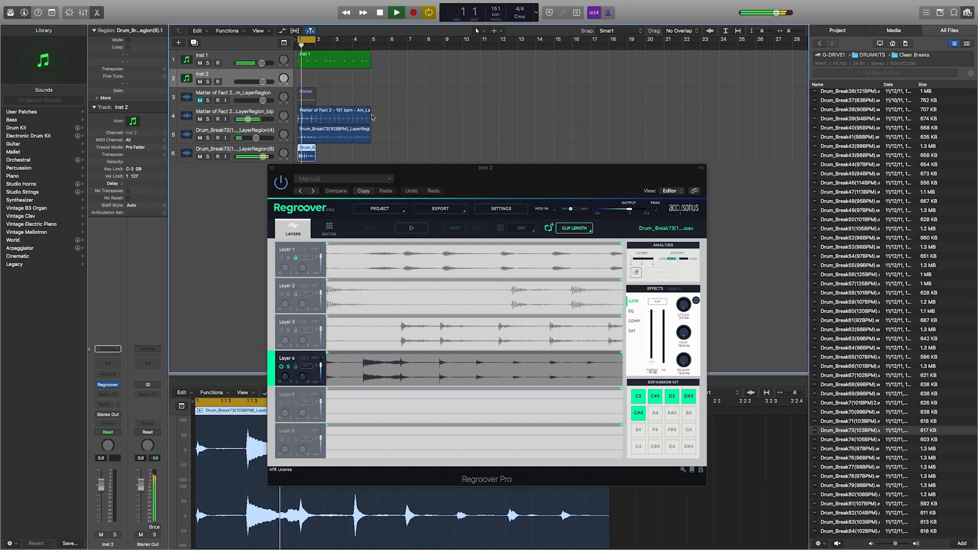
key(space)
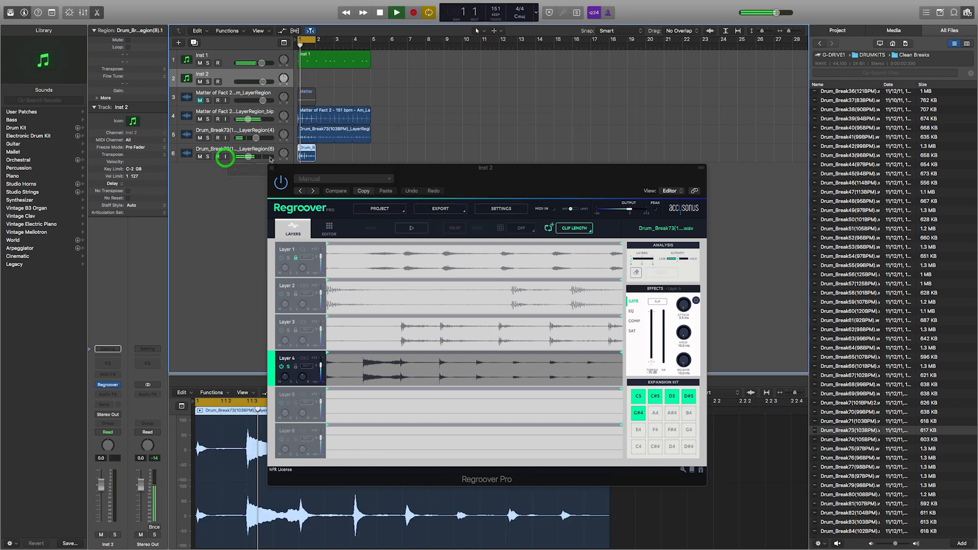
click(248, 157)
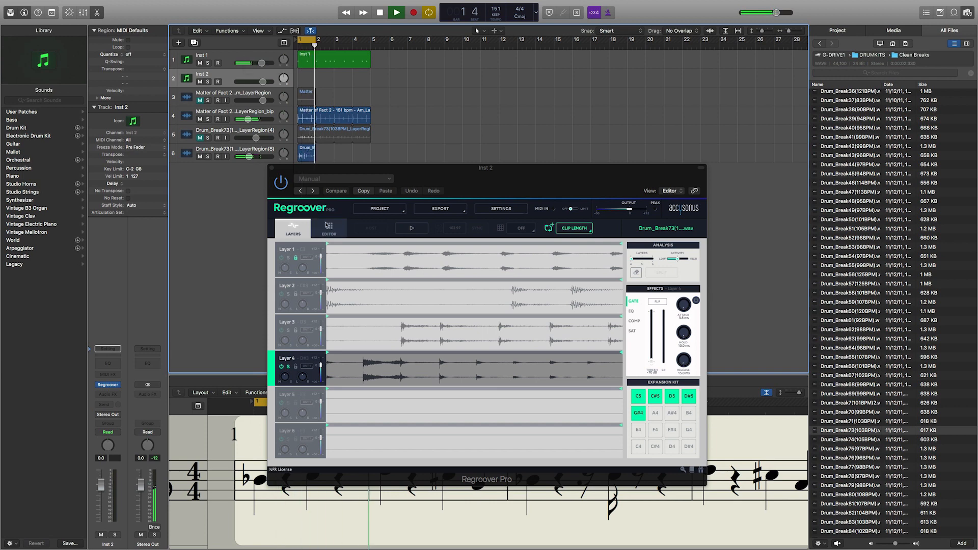
Step: Audition the C5, D5 and G#4 pads in the pad editor and trim the end of the G#4 sample
click(326, 226)
click(321, 283)
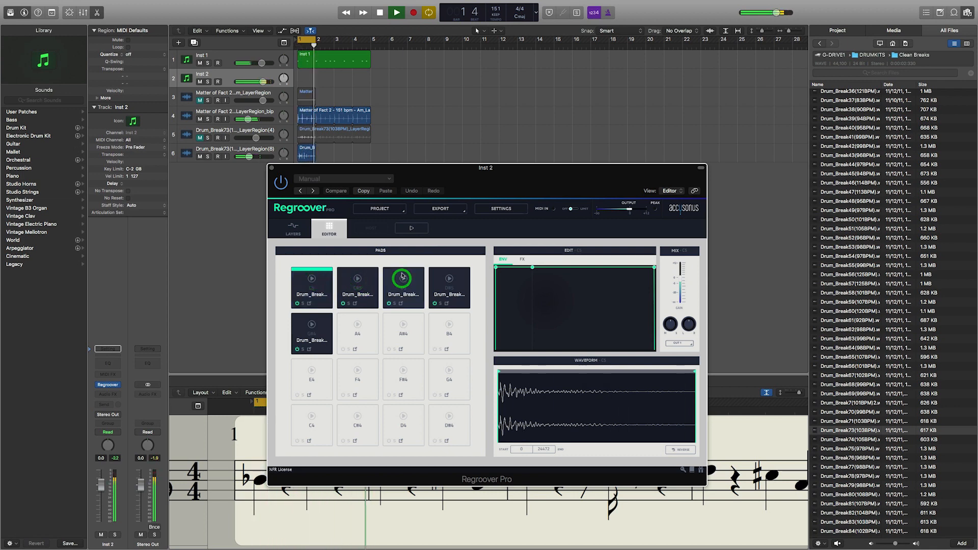
click(387, 285)
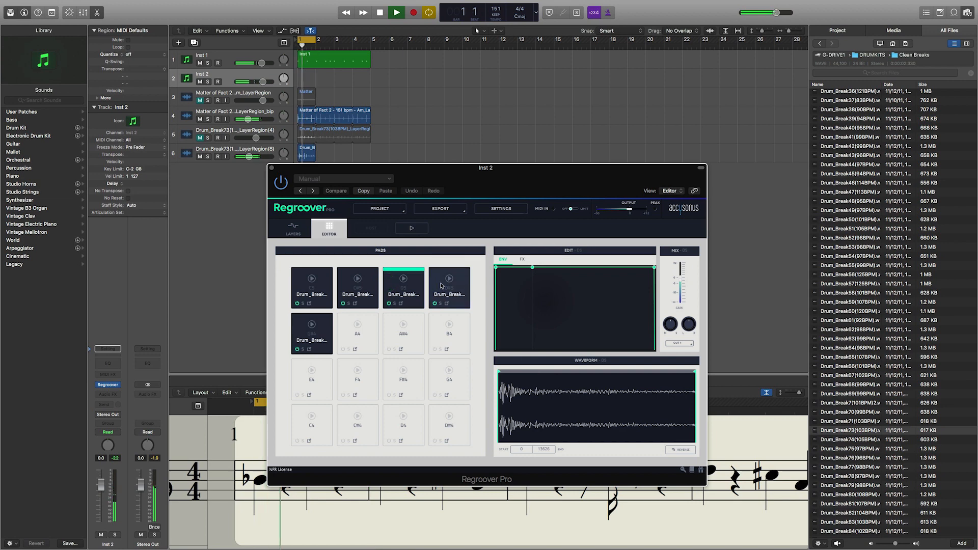
click(315, 329)
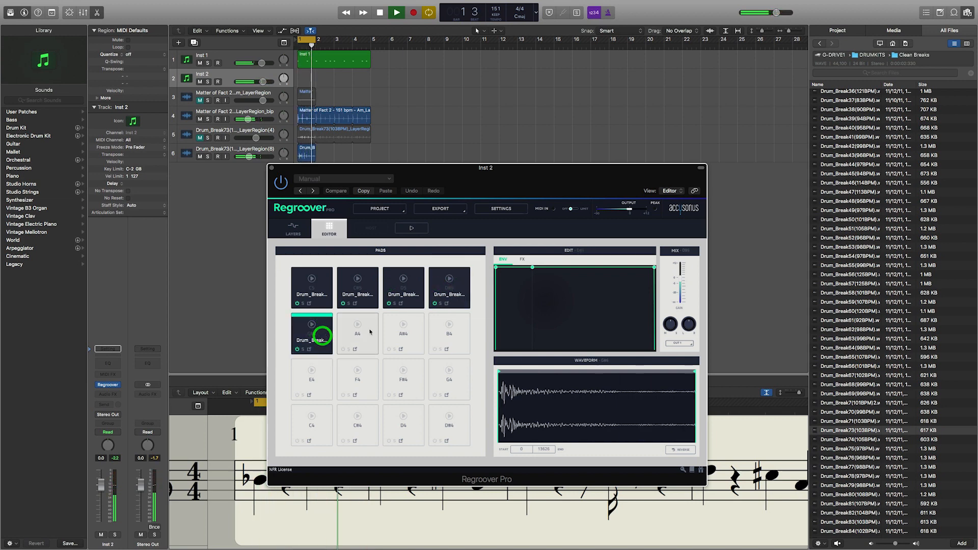
drag(698, 375, 628, 375)
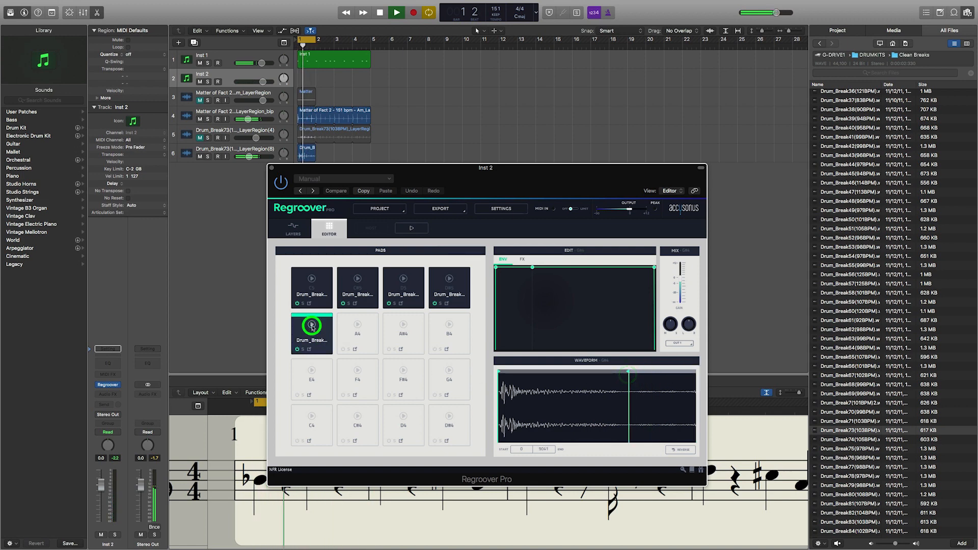
Step: Reverse the D#5 pad's sample and trim its start and end, auditioning it against the D5 and C5 pads
click(448, 283)
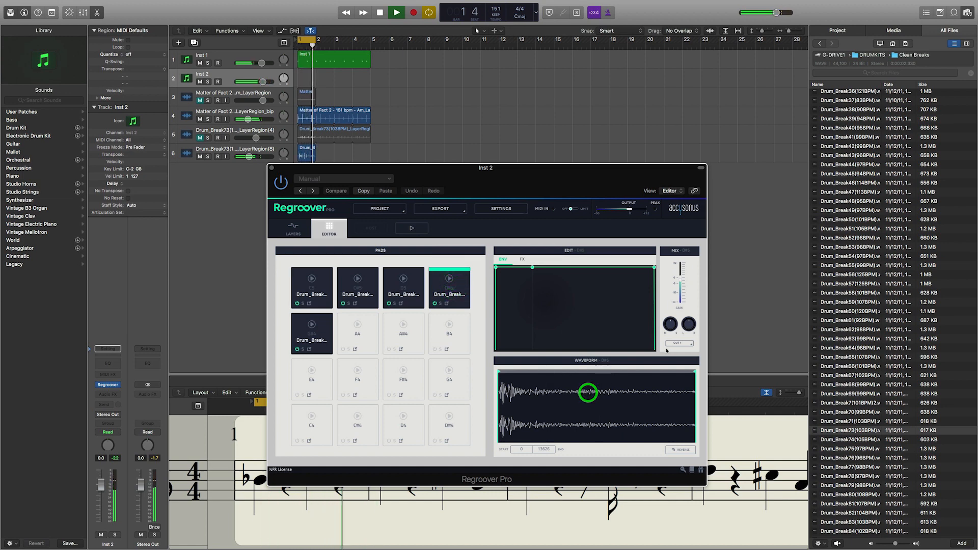
click(681, 451)
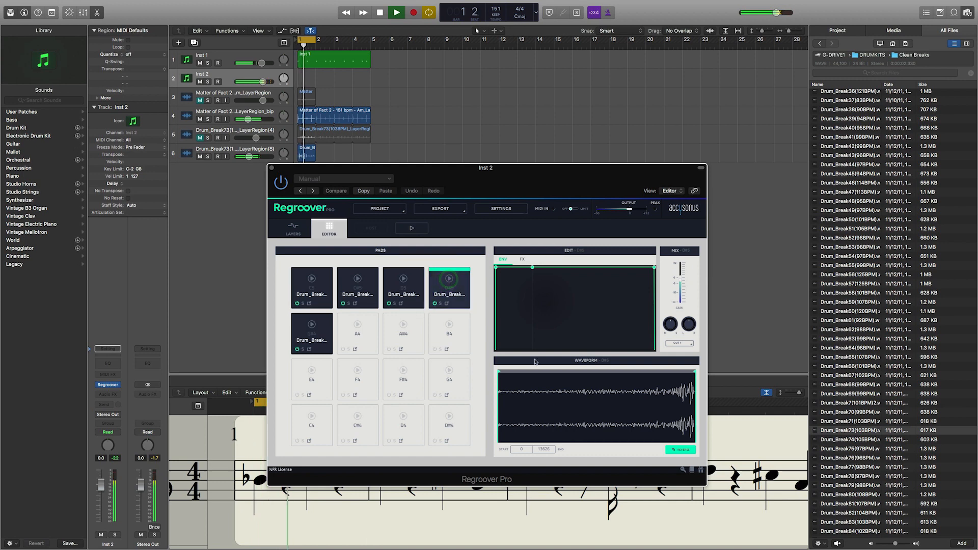
drag(499, 375, 572, 376)
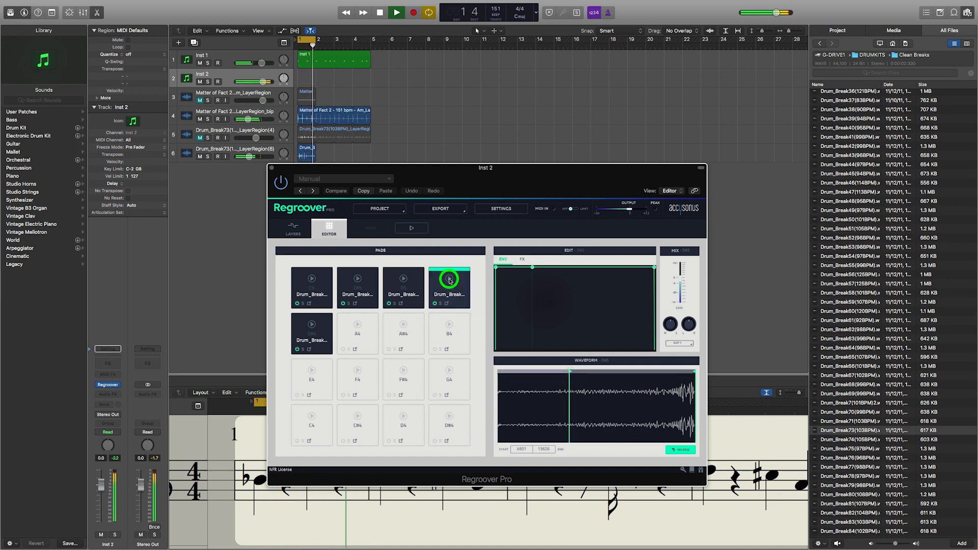
drag(695, 374, 688, 374)
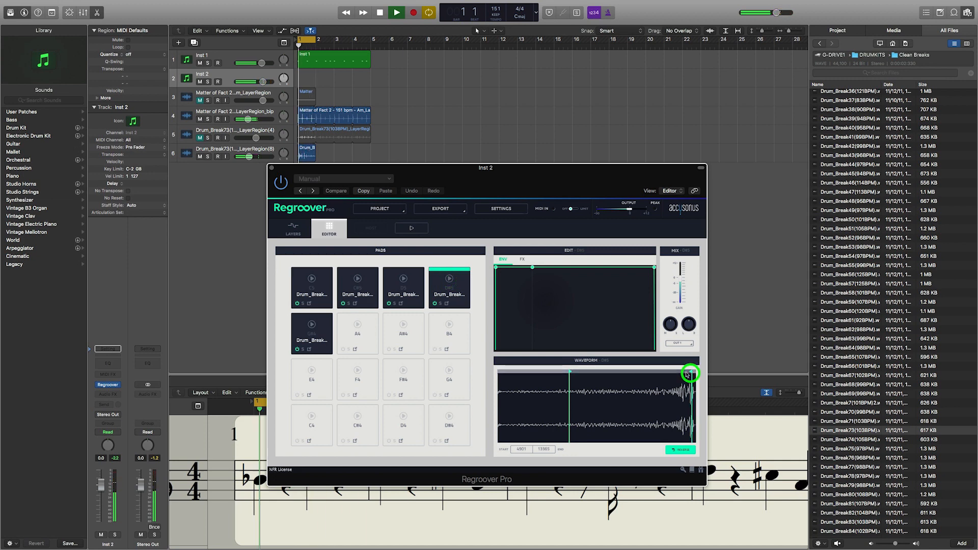
click(412, 281)
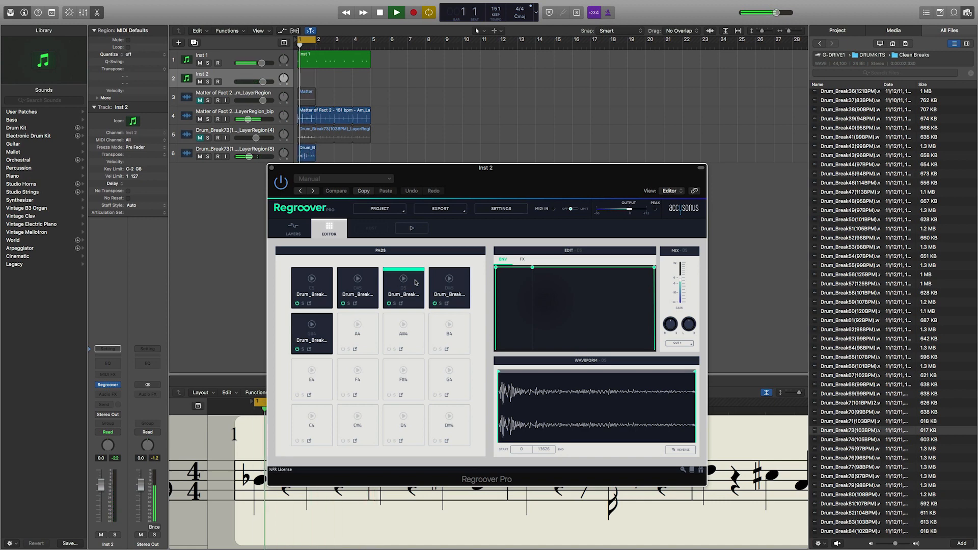
click(326, 287)
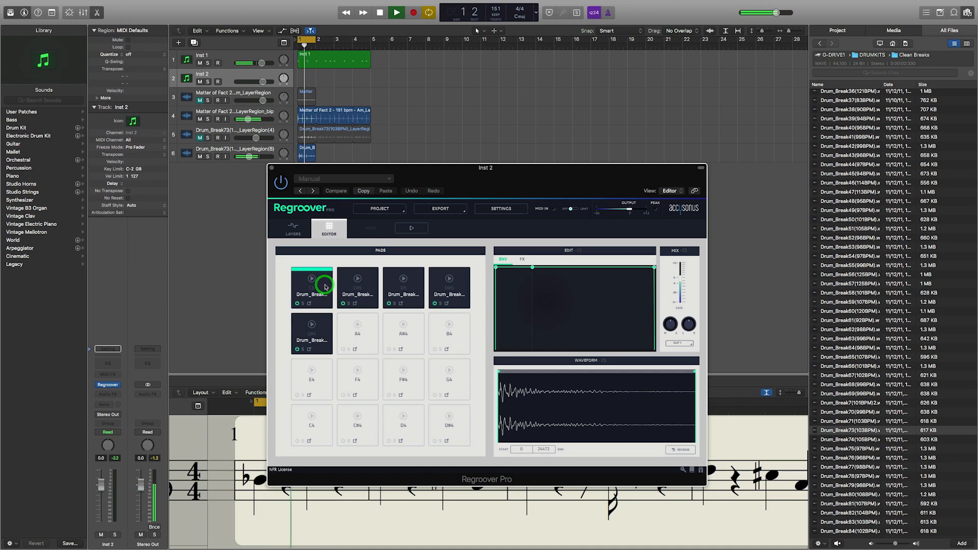
Step: Extend the cycle to four bars and record a pad pattern on the Inst 2 track across bars 1 to 4
click(232, 58)
click(241, 74)
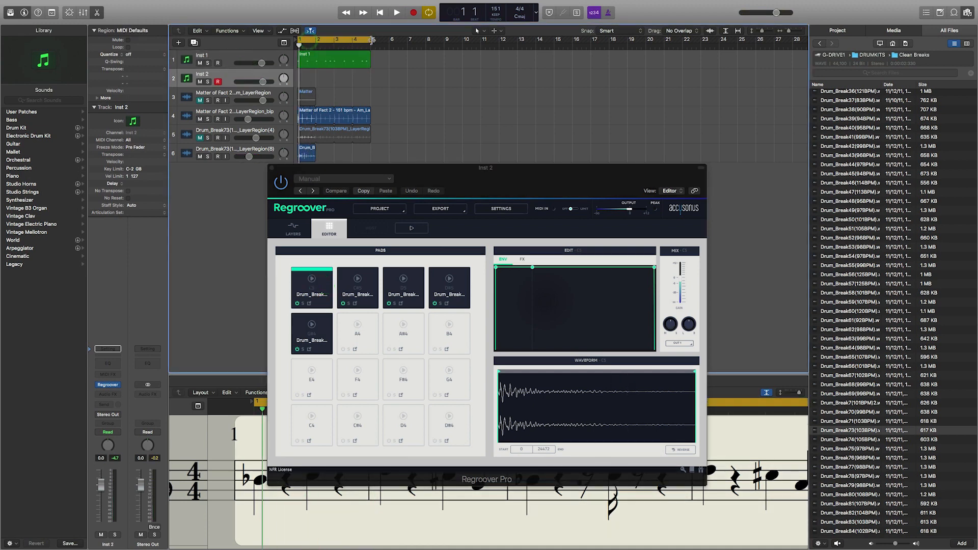
mouse_move(370, 44)
mouse_down()
mouse_move(323, 44)
mouse_move(369, 45)
mouse_up()
key(space)
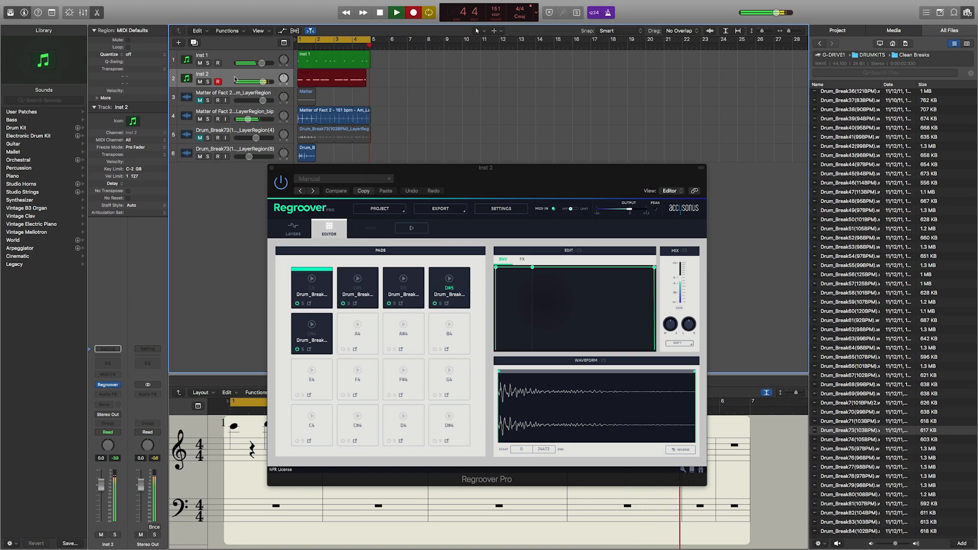
key(space)
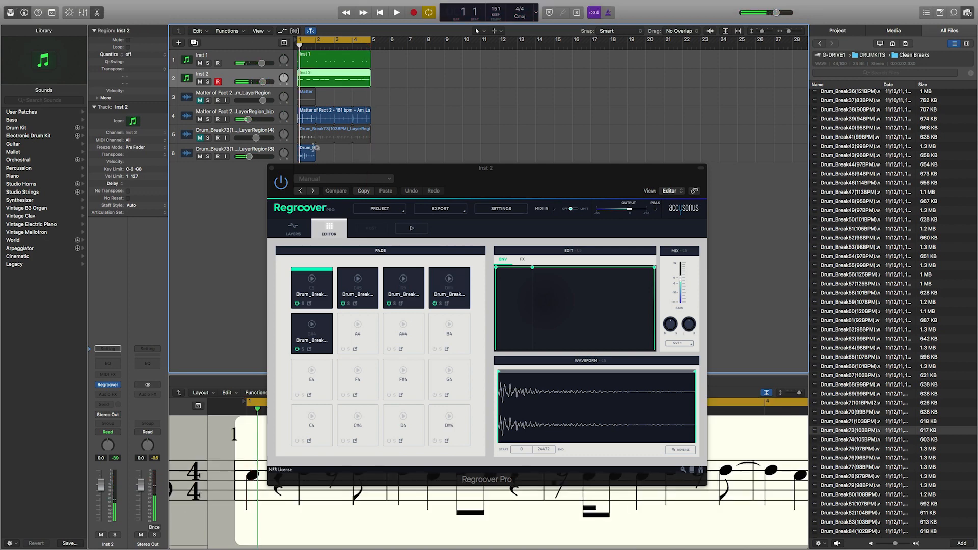
Step: Loop the Layer 4 audio region on track 6 to the end of bar 4 and play the arrangement
click(372, 150)
drag(305, 149, 371, 149)
click(323, 153)
key(space)
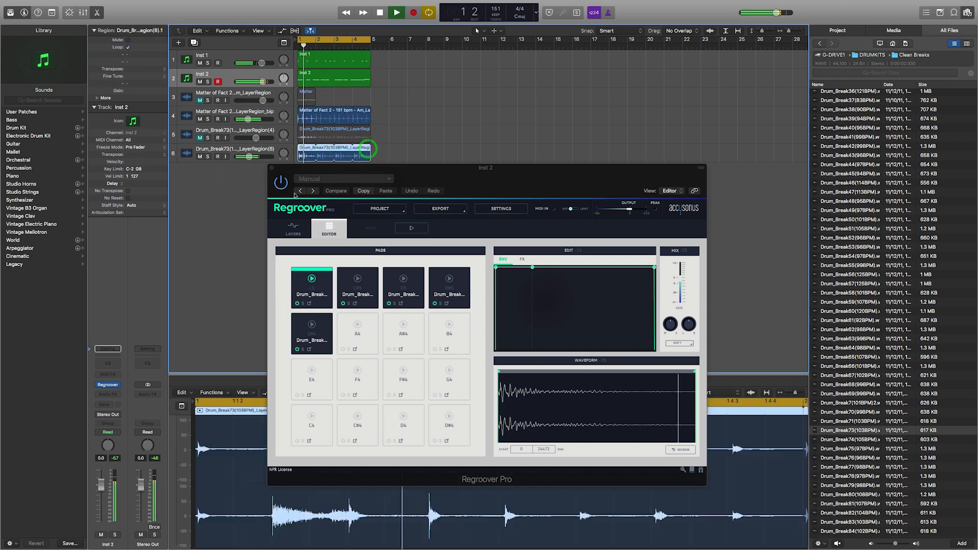
Step: Close the plug-in window, open the Inst 2 region's notes for editing, and quantize them all to 1/16 notes
click(273, 169)
click(378, 176)
key(space)
double_click(310, 83)
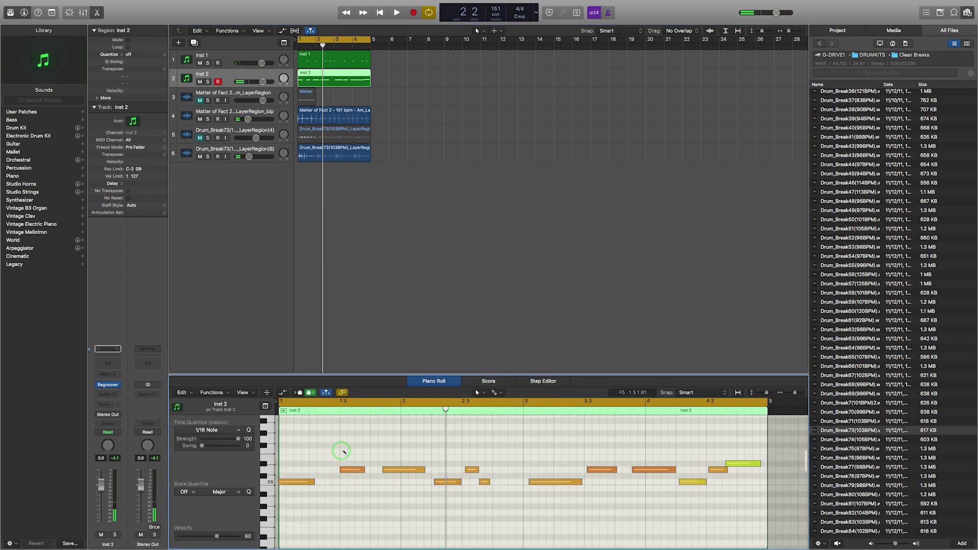
key(super+a)
click(503, 432)
key(space)
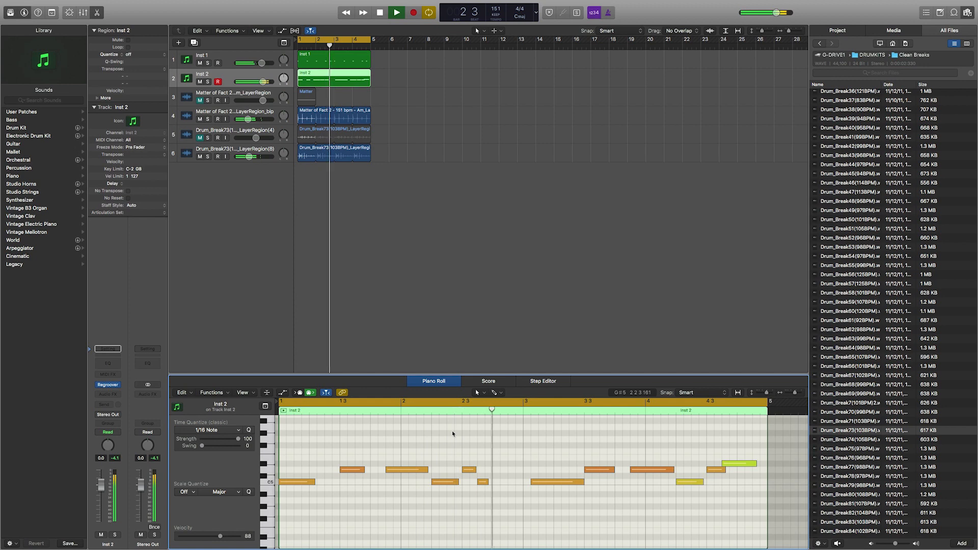
Step: Move the long C5 note near bar 3 earlier so it starts exactly on bar 3, and resume playback
key(space)
drag(542, 481, 532, 483)
key(space)
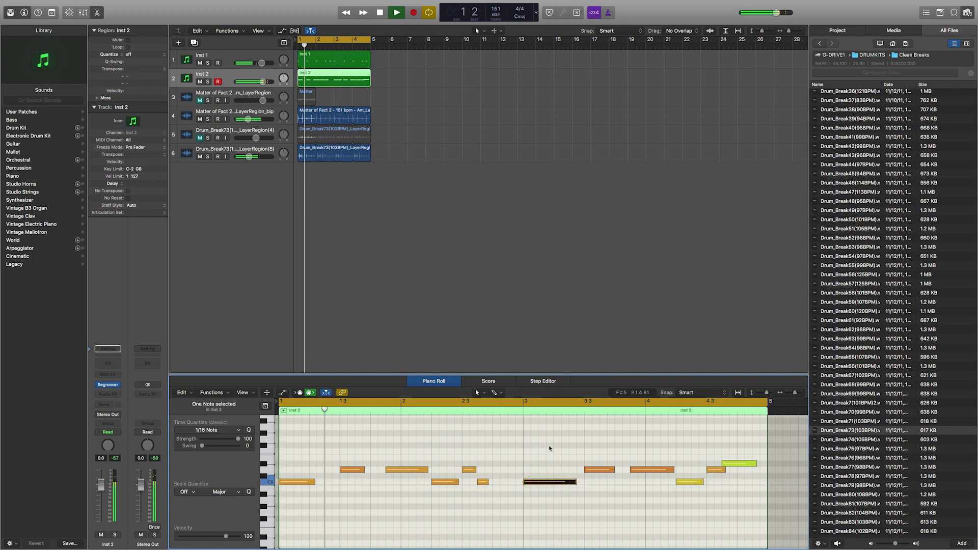
Step: Raise the velocity of all notes in the Inst 2 region to 127
key(super+a)
click(284, 392)
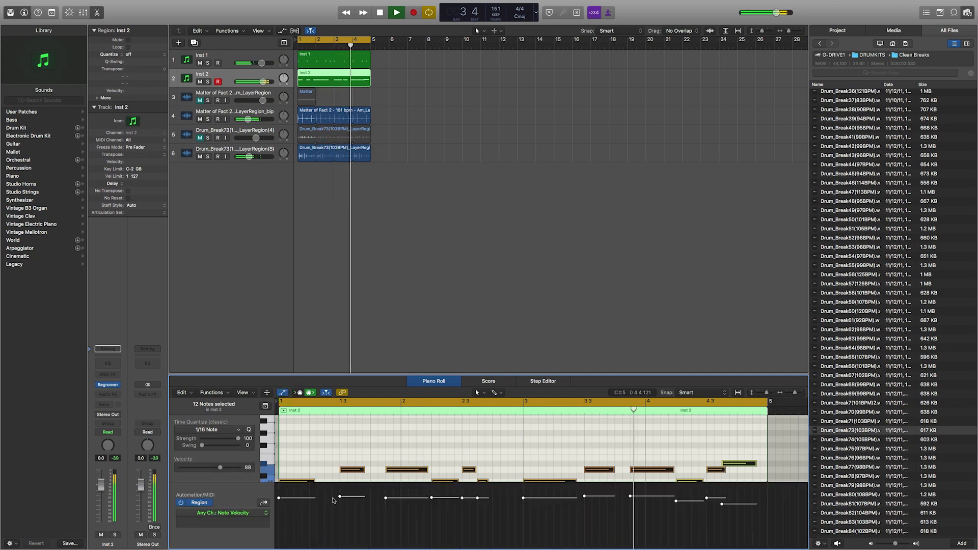
drag(341, 497, 344, 423)
click(235, 513)
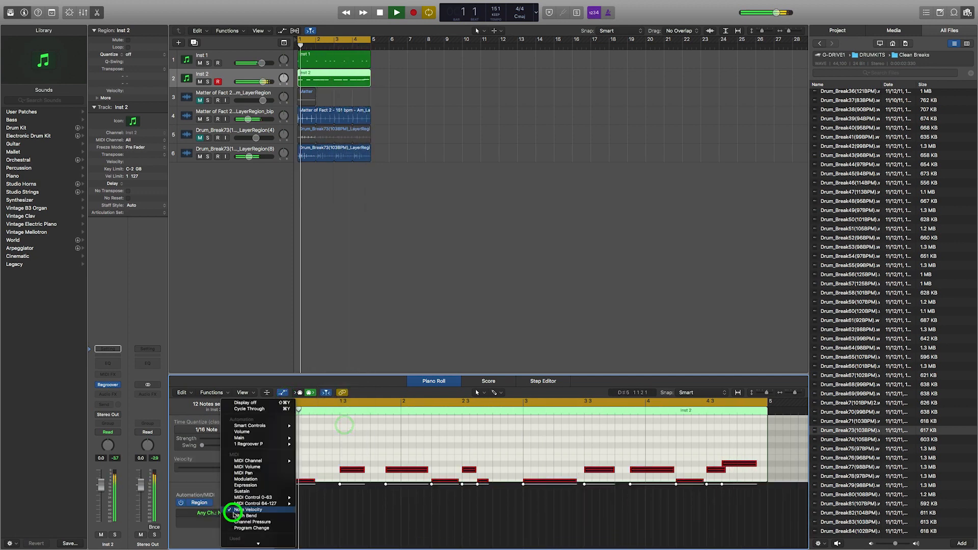
click(338, 438)
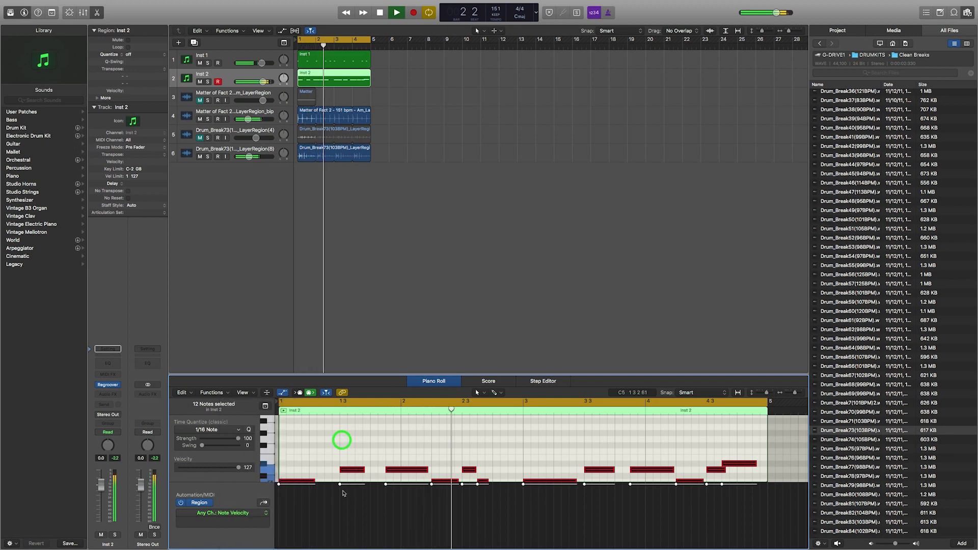
key(a)
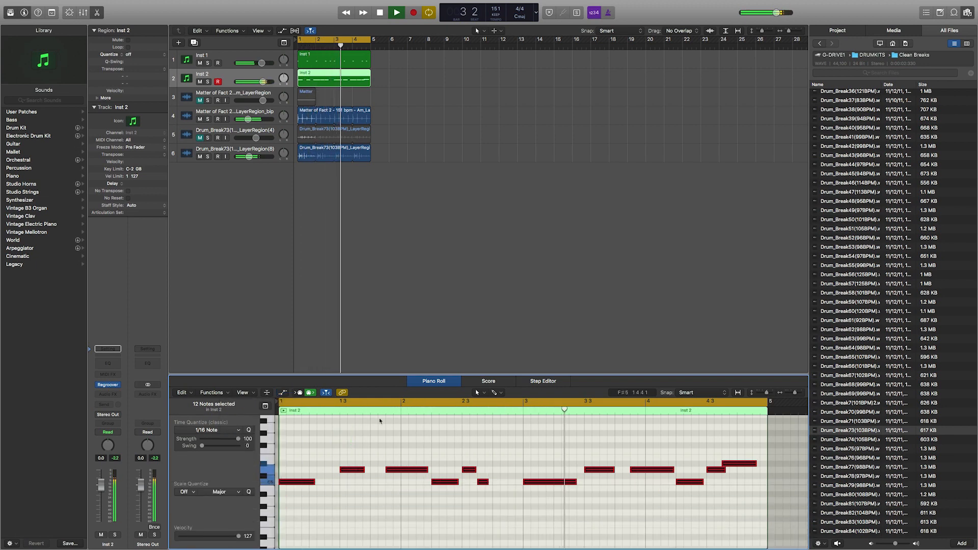
Step: Enlarge the Piano Roll, move the last D#5 note to just before bar 3, and shorten it
click(385, 372)
drag(384, 372, 382, 311)
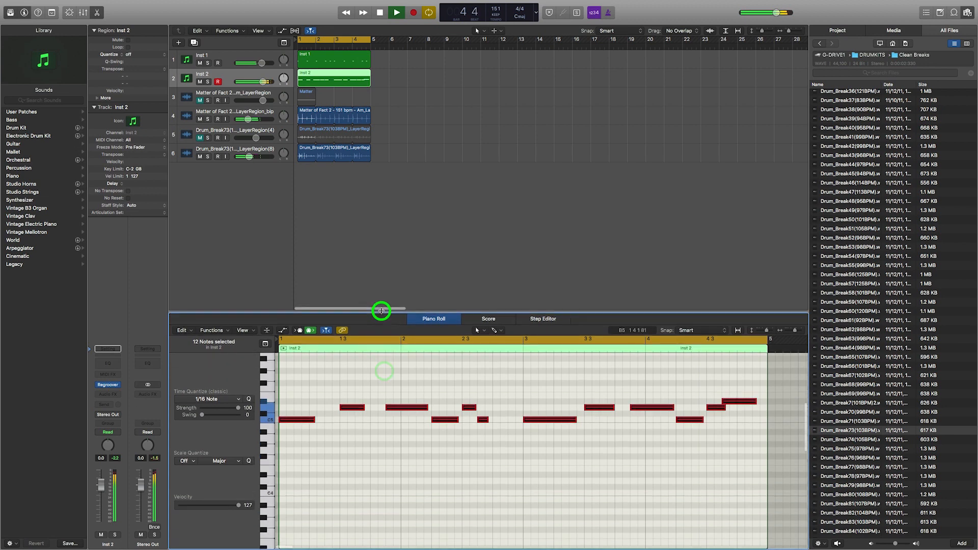
click(626, 372)
key(space)
drag(739, 402, 535, 408)
drag(535, 407, 522, 404)
key(space)
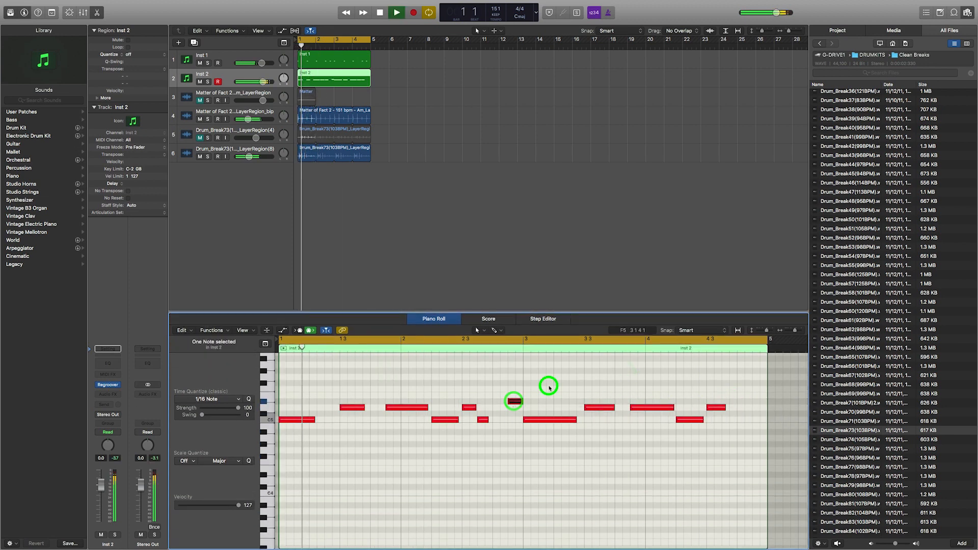
Step: Copy the short D#5 note before bar 3 to the very end of bar 4
click(552, 387)
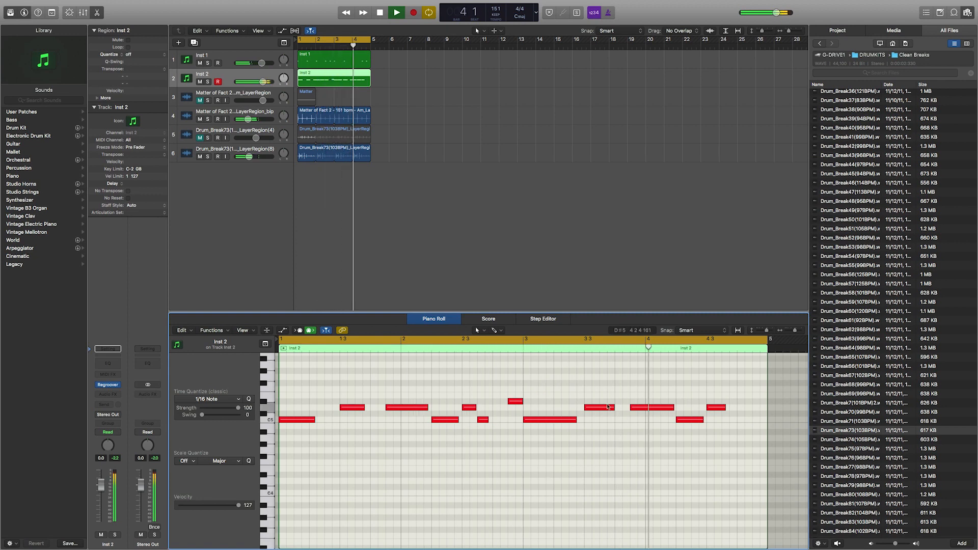
drag(516, 402, 754, 402)
click(667, 372)
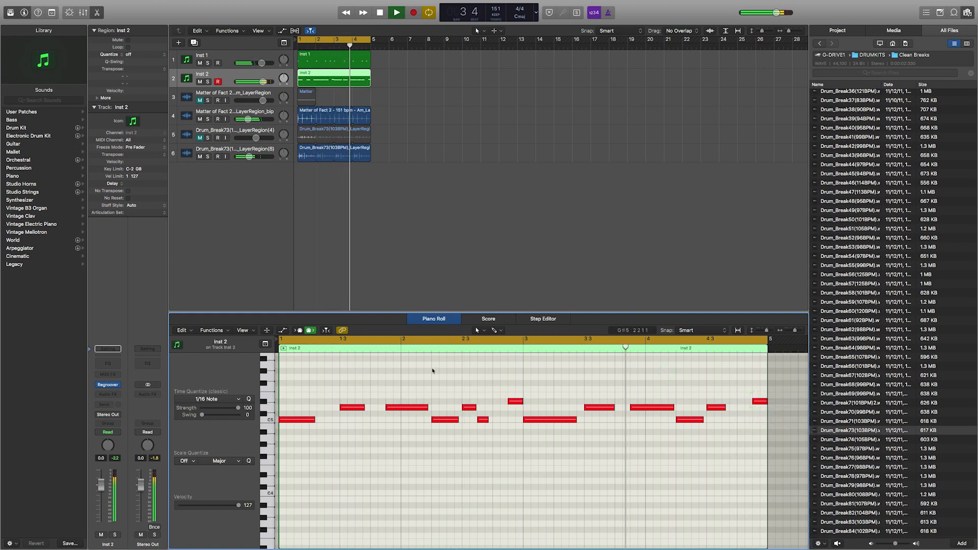
Step: Insert a stereo Sausage Fattener on Inst 2 with Fatness at 16% and lower the track volume to -3.7 dB
drag(264, 82, 260, 82)
click(107, 395)
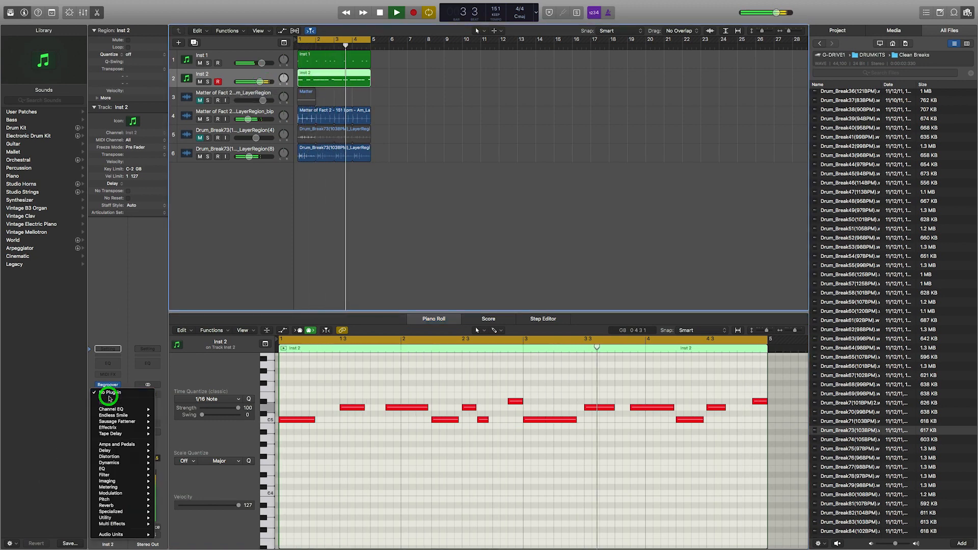
mouse_move(132, 417)
click(171, 421)
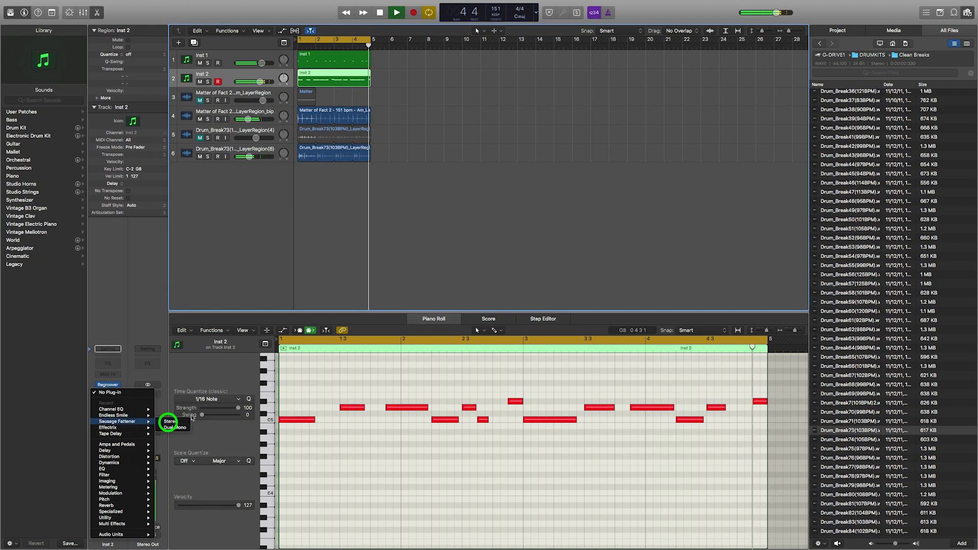
drag(144, 103, 139, 66)
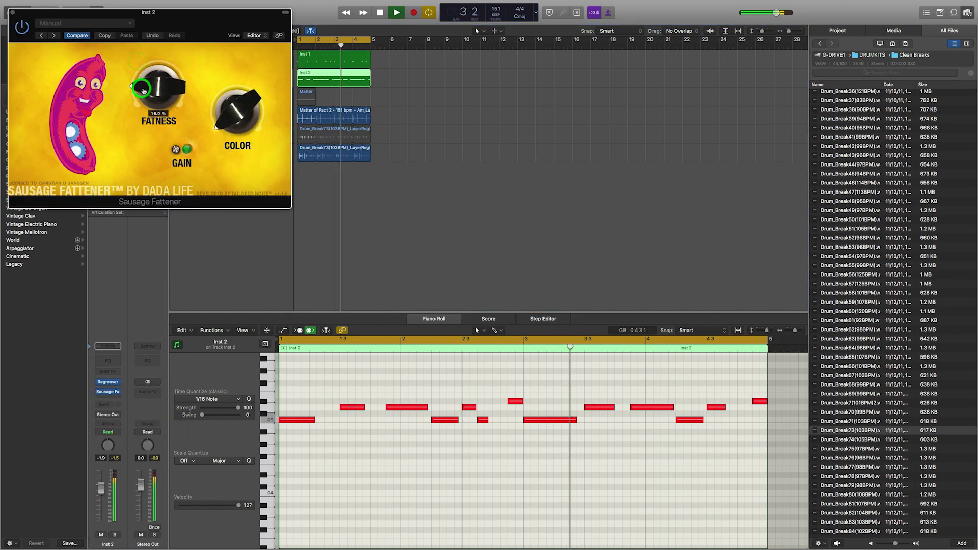
click(13, 12)
drag(258, 81, 252, 81)
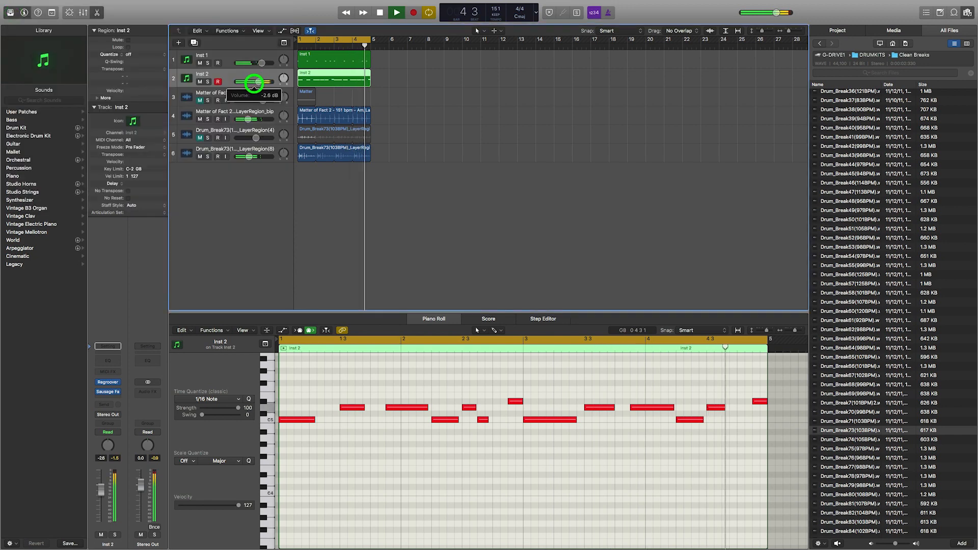
click(338, 184)
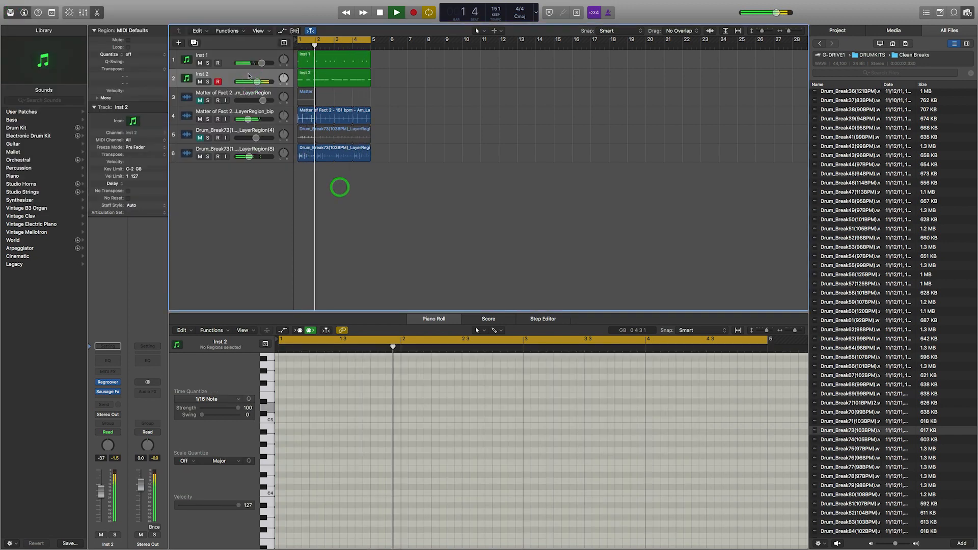
Step: Add a Channel EQ to Inst 2 with the low cut enabled, +3.5 dB at 102 Hz, +2.5 dB at 1540 Hz and a 6000 Hz high cut
click(108, 361)
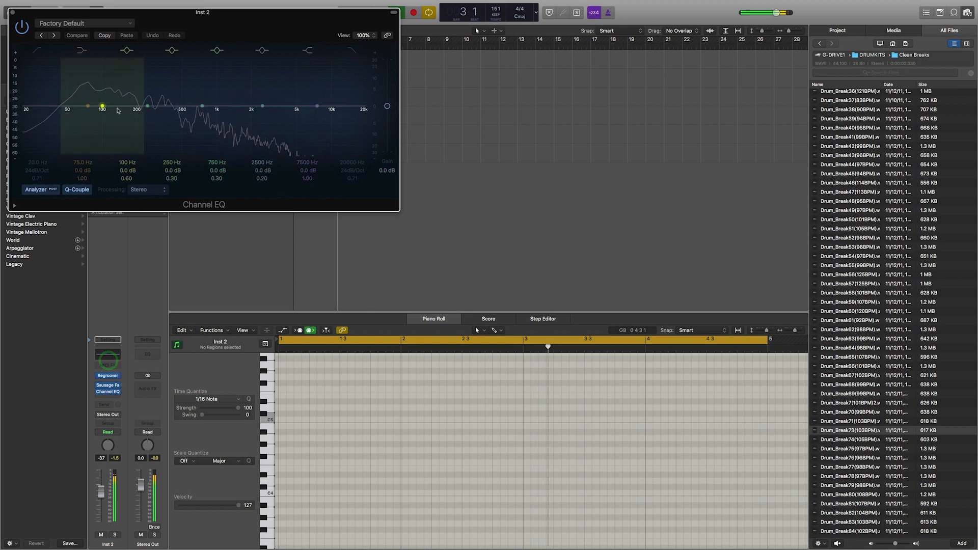
click(39, 51)
drag(102, 106, 102, 104)
drag(233, 114, 268, 106)
click(351, 53)
drag(365, 118, 305, 118)
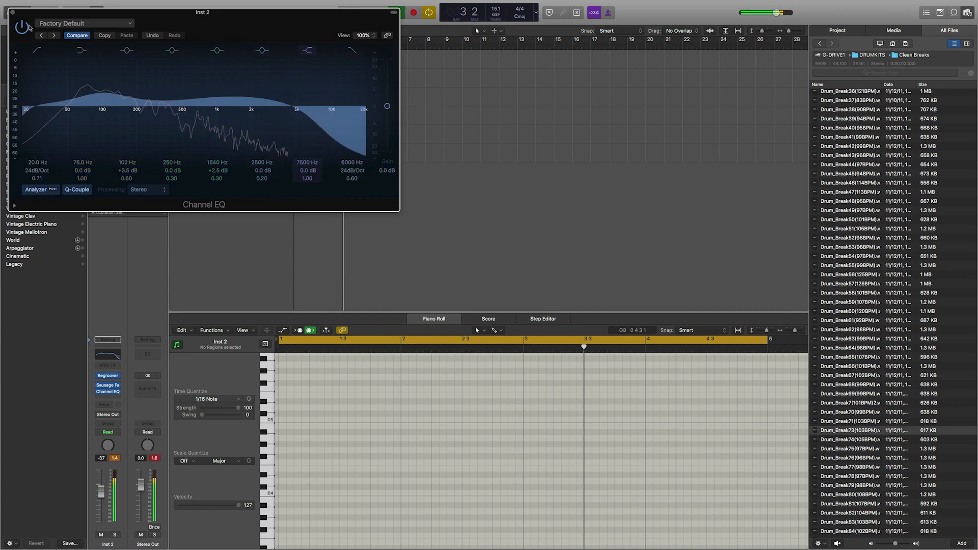
click(13, 11)
Step: Lower the Inst 2 track volume to -5.9 dB, reset the output peak meter, and stop playback
drag(258, 82, 246, 85)
click(341, 197)
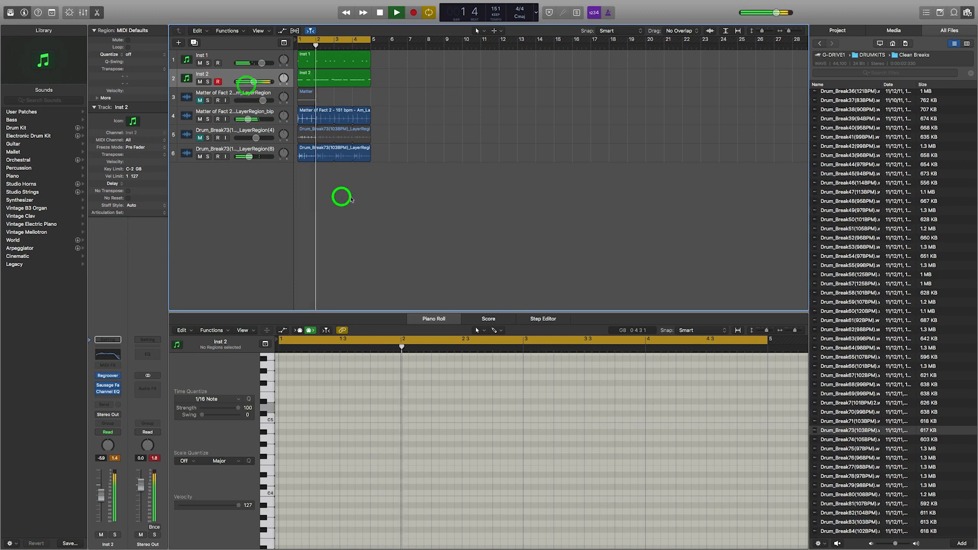
click(154, 458)
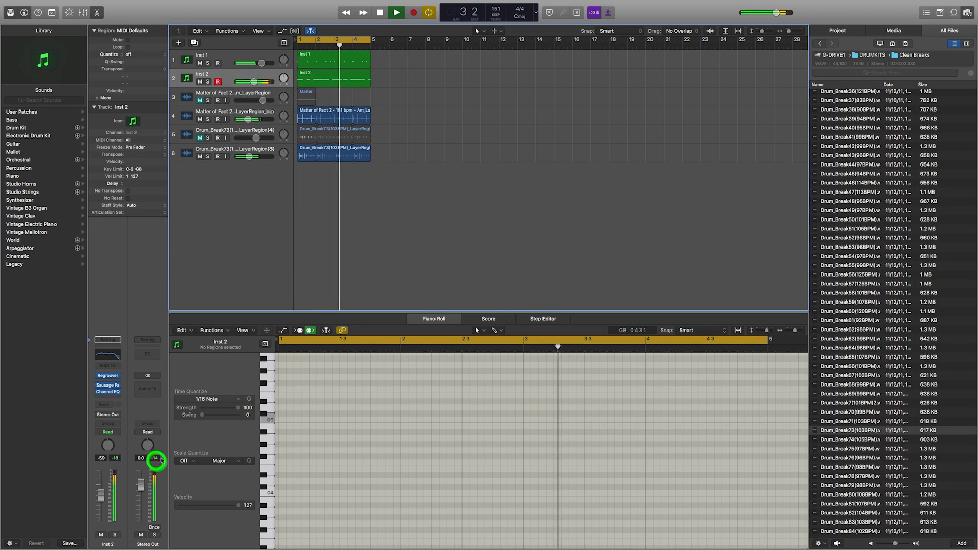
key(space)
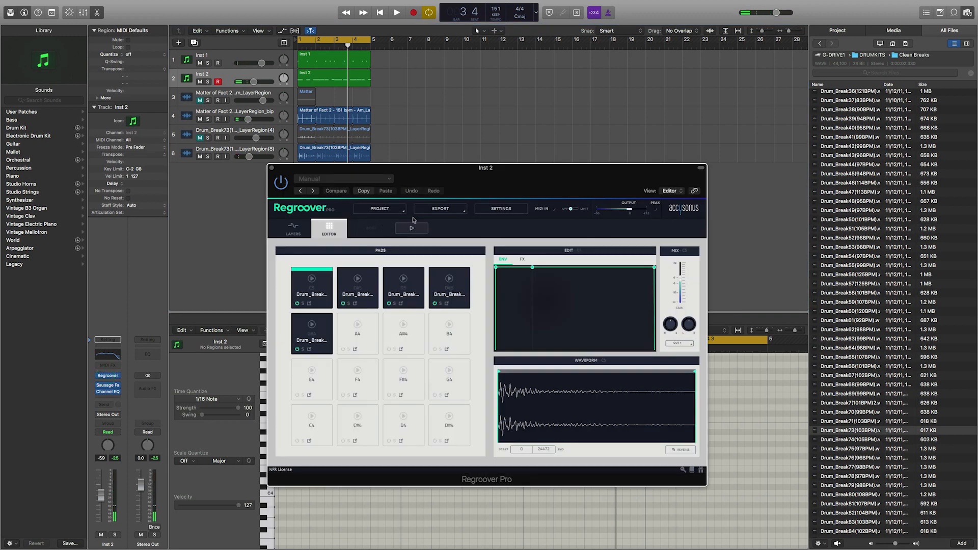
drag(477, 181, 428, 187)
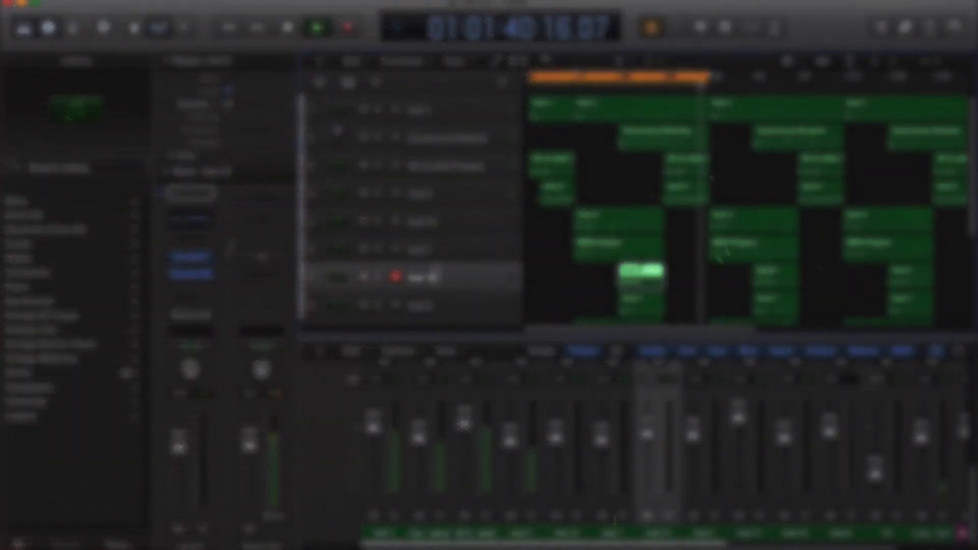
drag(574, 81, 619, 82)
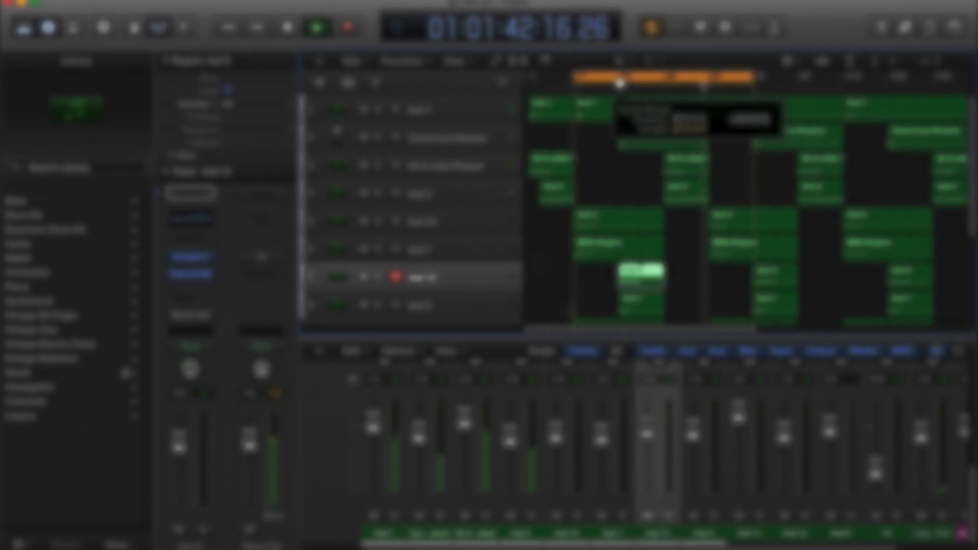